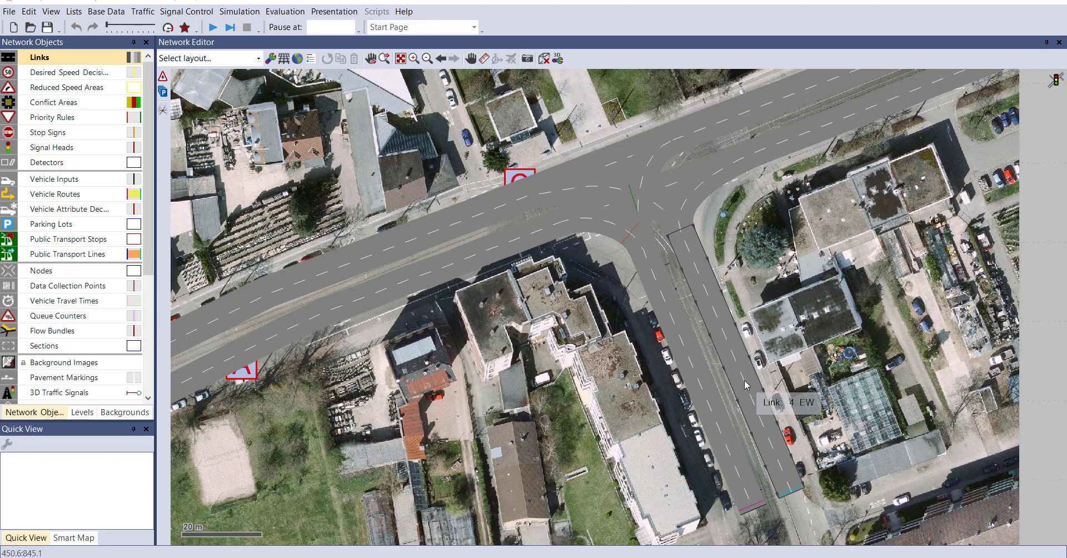
# Open an enlarged Vehicle Inputs list and confirm input 1: NS keeps the Default composition
pyautogui.click(92, 179)
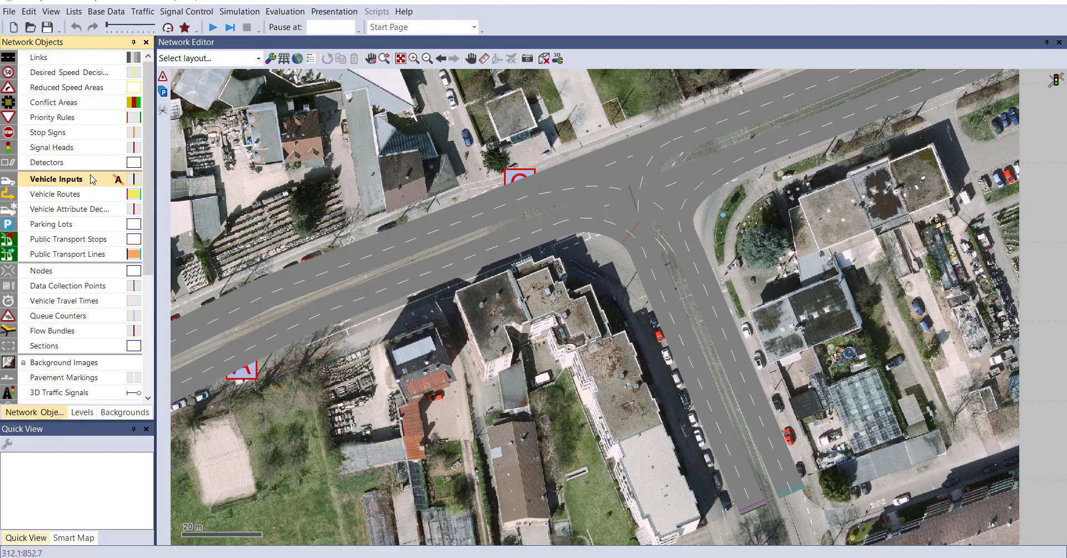
pyautogui.rightClick(91, 177)
pyautogui.click(126, 187)
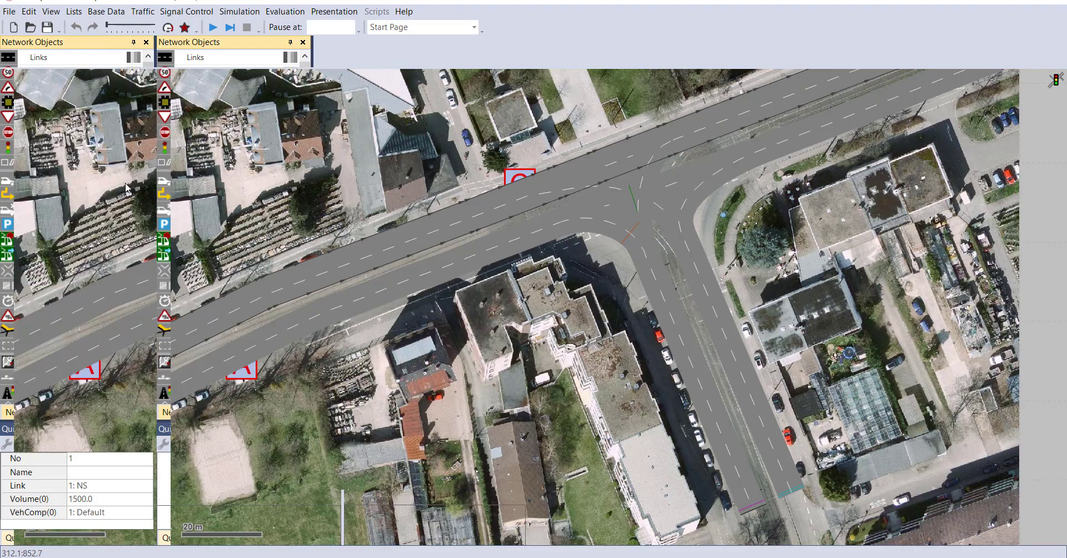
pyautogui.moveTo(430, 488); pyautogui.dragTo(430, 367)
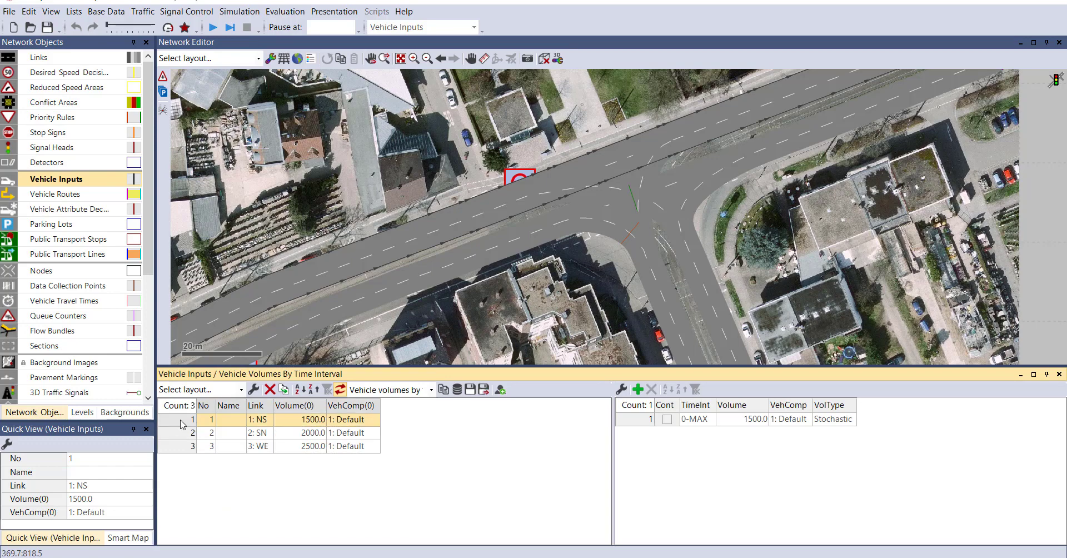
pyautogui.click(180, 432)
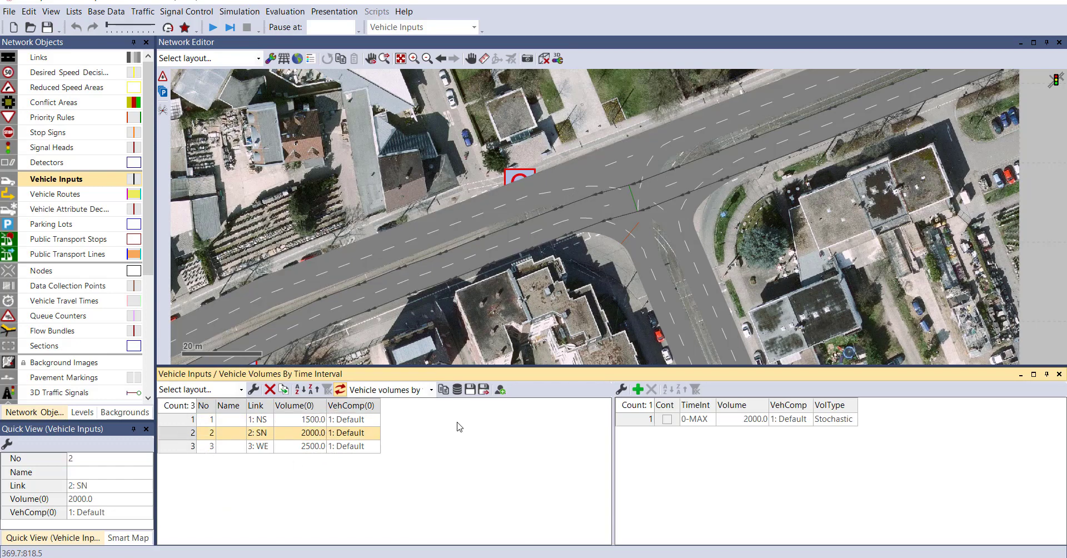
pyautogui.click(373, 420)
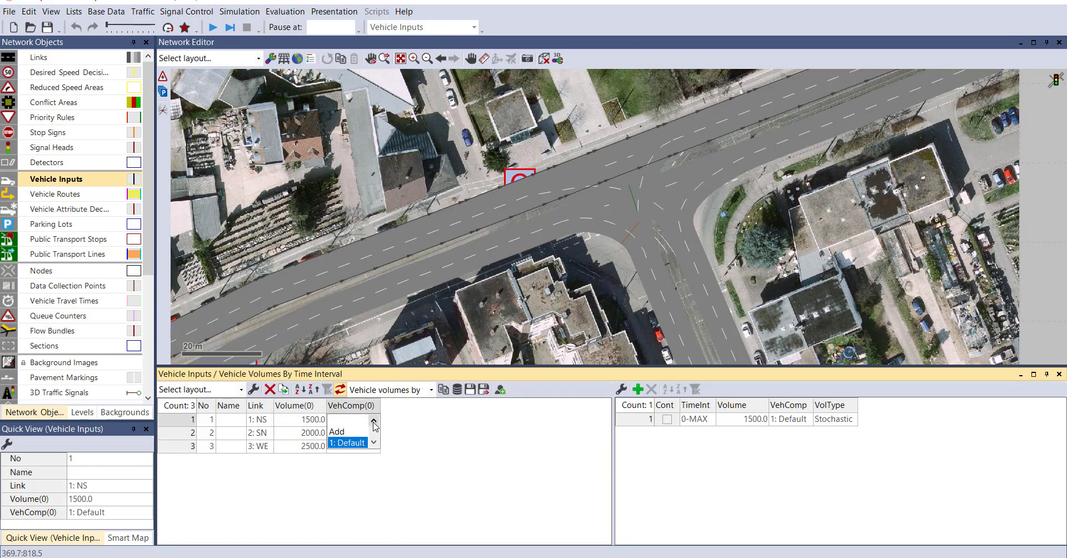
pyautogui.click(348, 442)
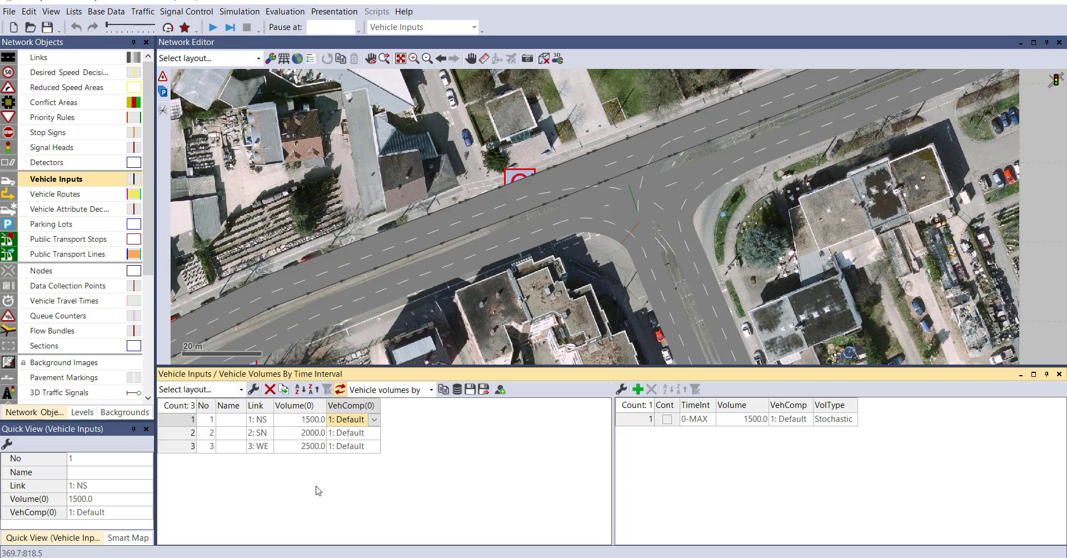
# Open Traffic > Vehicle Compositions and view the Default composition's Car 0.980 and HGV 0.020 flows
pyautogui.click(152, 13)
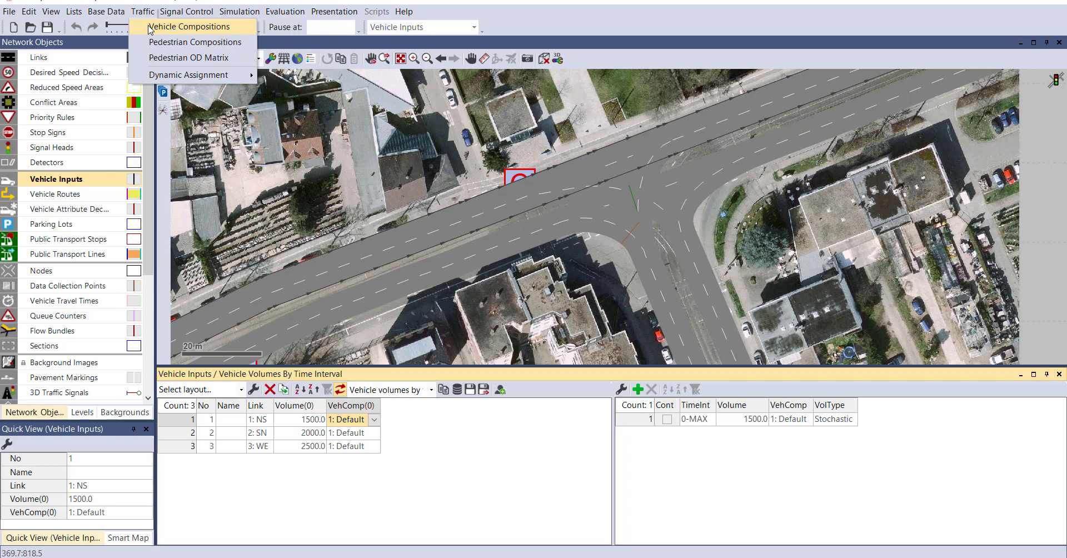
pyautogui.click(167, 26)
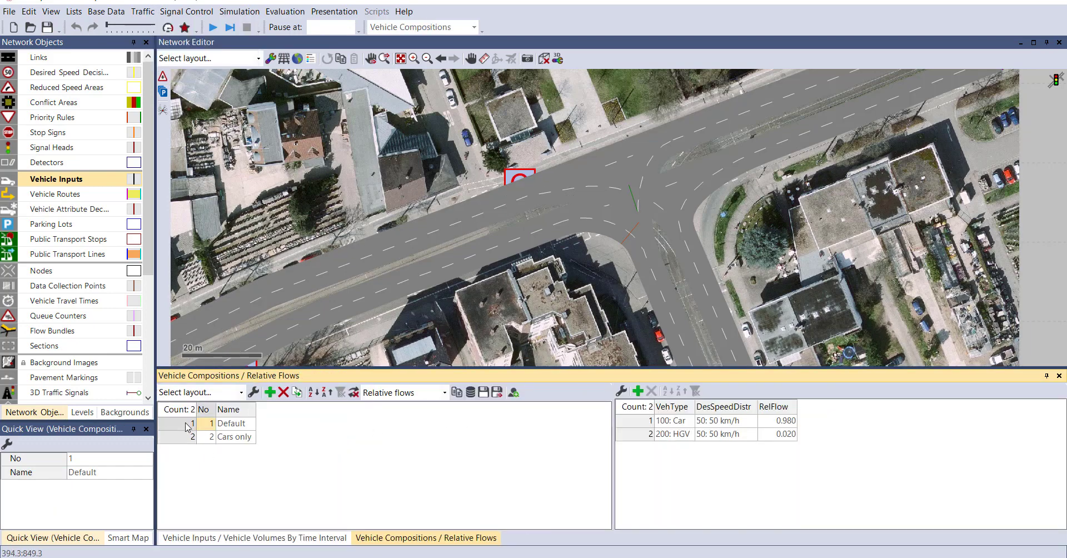
pyautogui.click(186, 425)
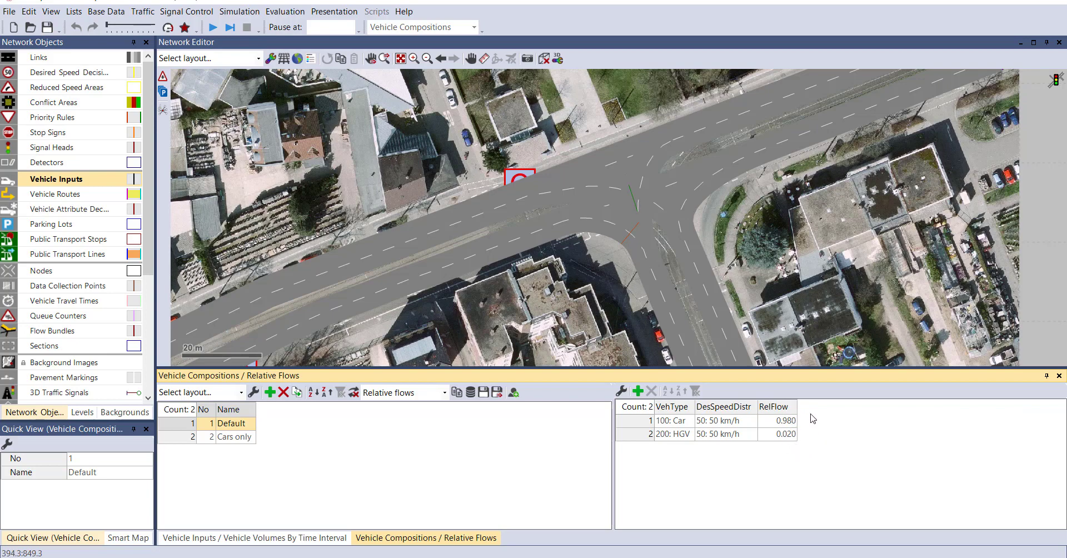
pyautogui.click(668, 425)
# Add a new vehicle composition named Vissim-1
pyautogui.rightClick(248, 471)
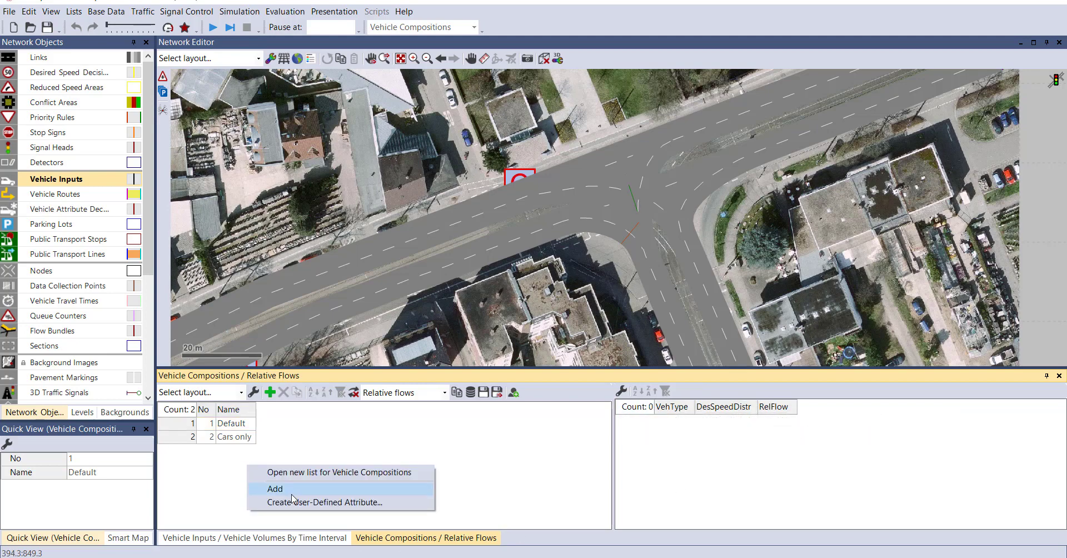
pyautogui.click(291, 492)
pyautogui.click(239, 453)
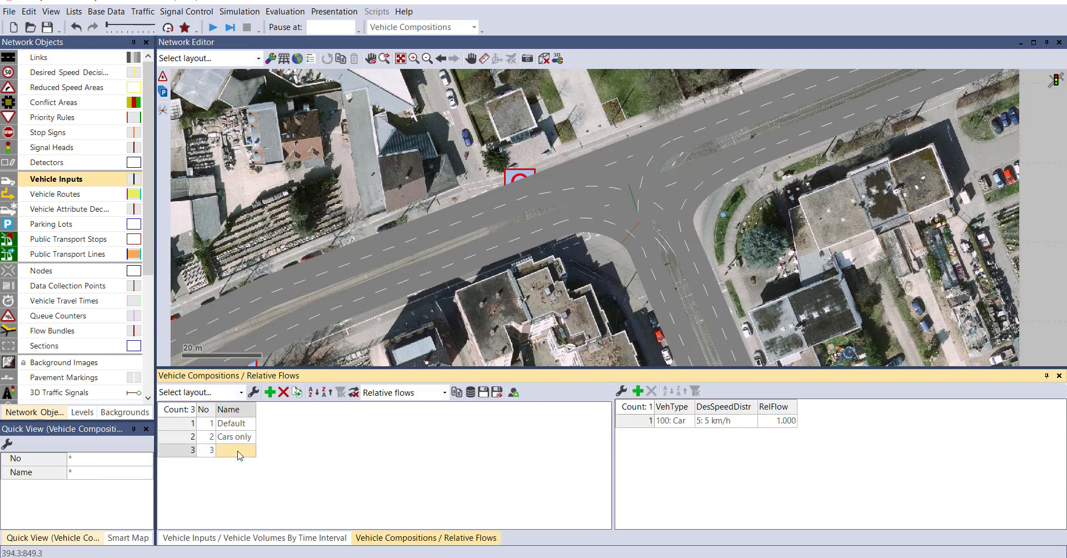
pyautogui.click(237, 451)
pyautogui.press('Return')
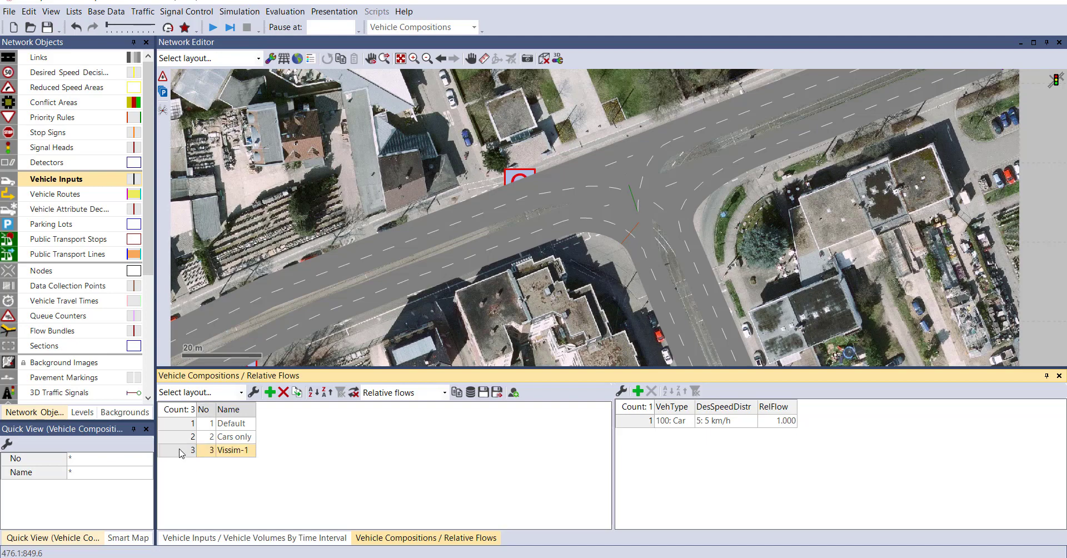
# Add flow rows for Car, HGV, Bus, Tram, Man, 520 and Bike to Vissim-1
pyautogui.rightClick(690, 450)
pyautogui.click(704, 450)
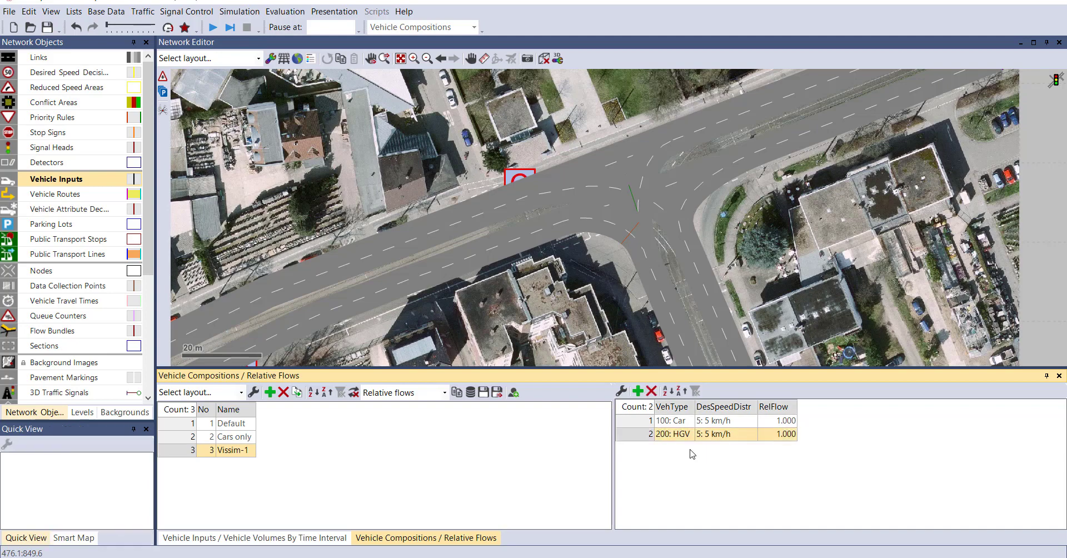
pyautogui.click(637, 392)
pyautogui.click(637, 392)
pyautogui.click(638, 391)
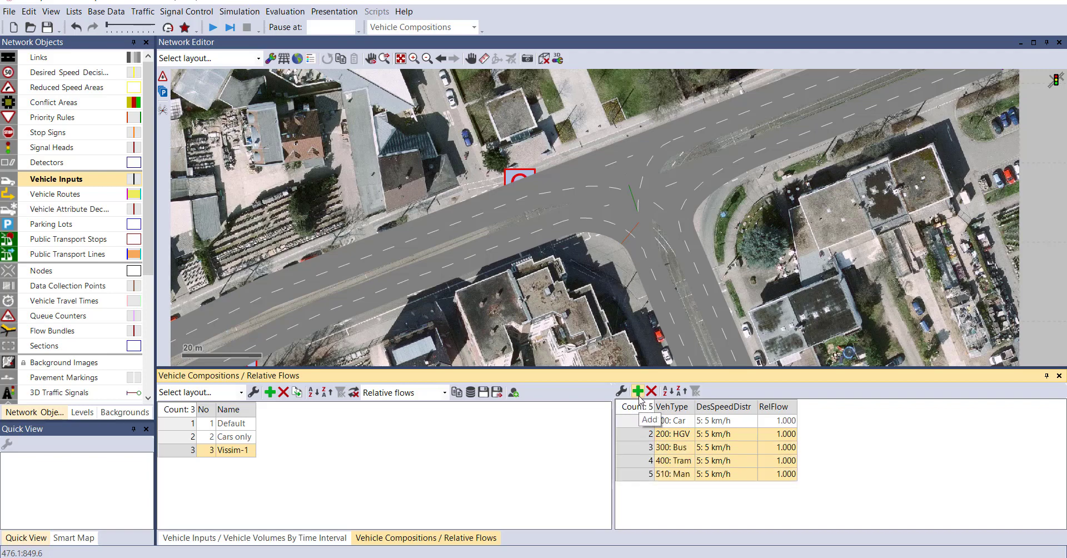
pyautogui.click(637, 391)
pyautogui.click(638, 392)
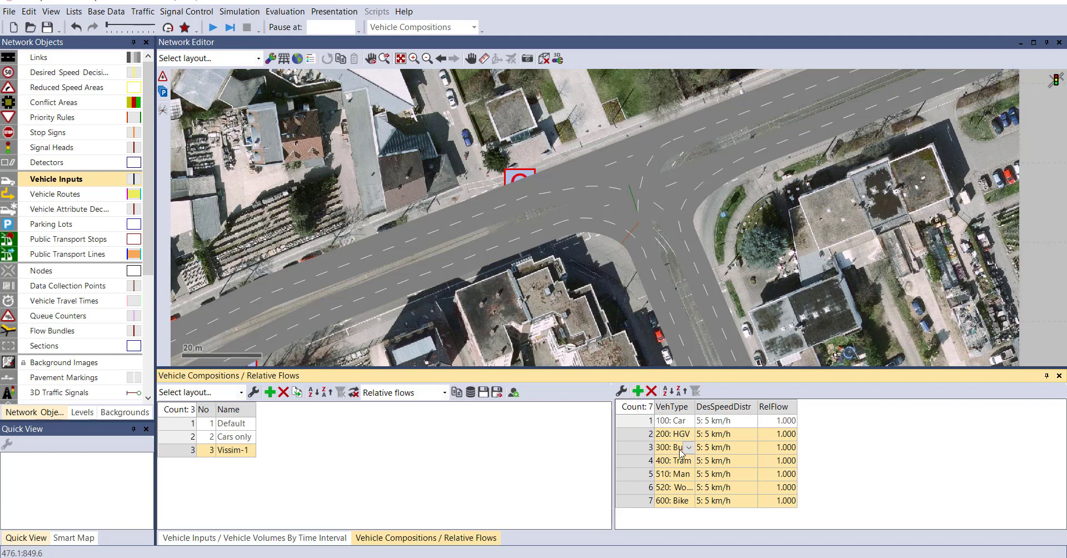
# Set desired speeds to 60 km/h for Car, 40 km/h for HGV and 30 km/h for Bus
pyautogui.click(736, 419)
pyautogui.click(754, 424)
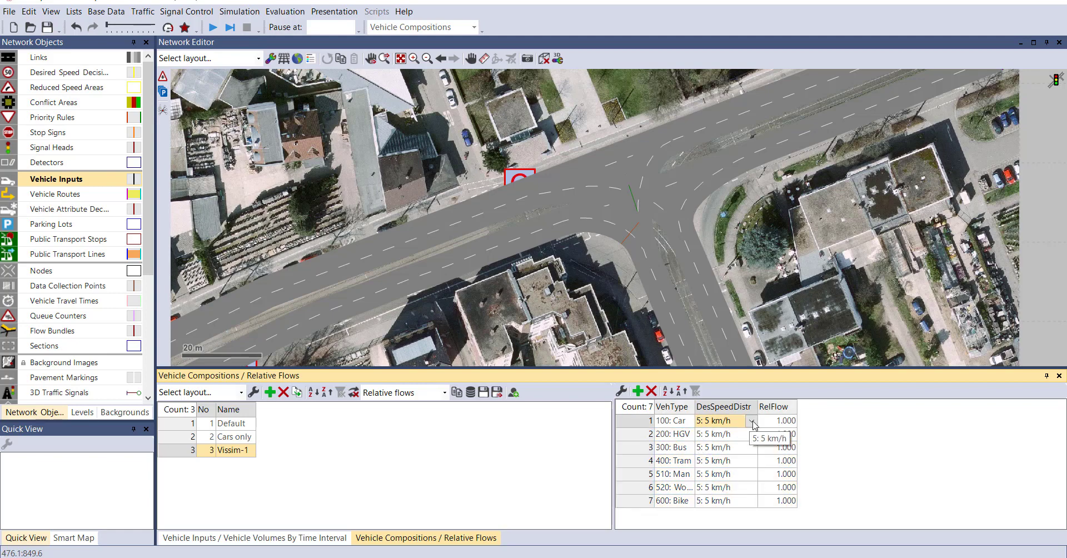
pyautogui.click(754, 423)
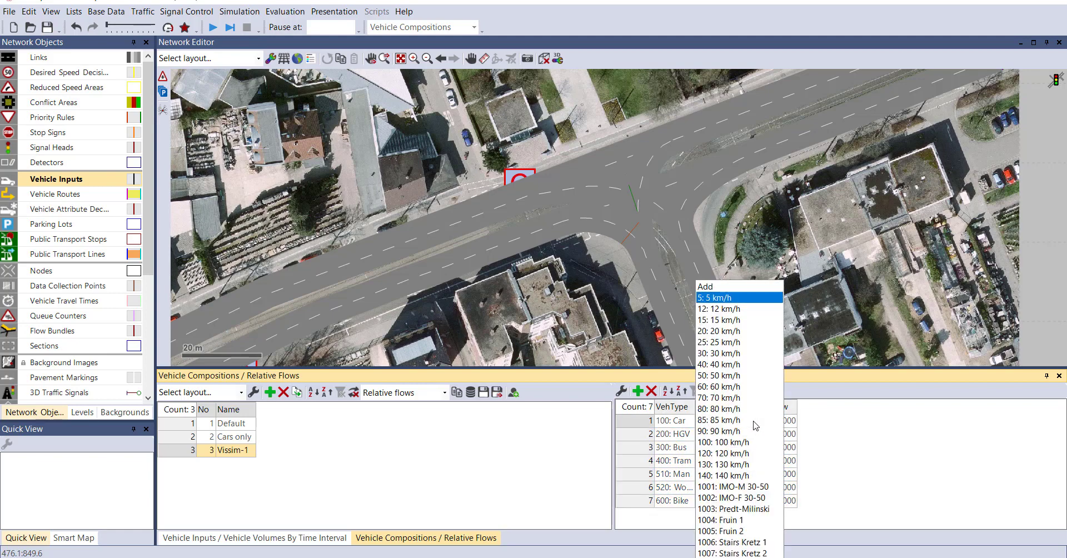
pyautogui.click(734, 387)
pyautogui.click(750, 435)
pyautogui.click(750, 434)
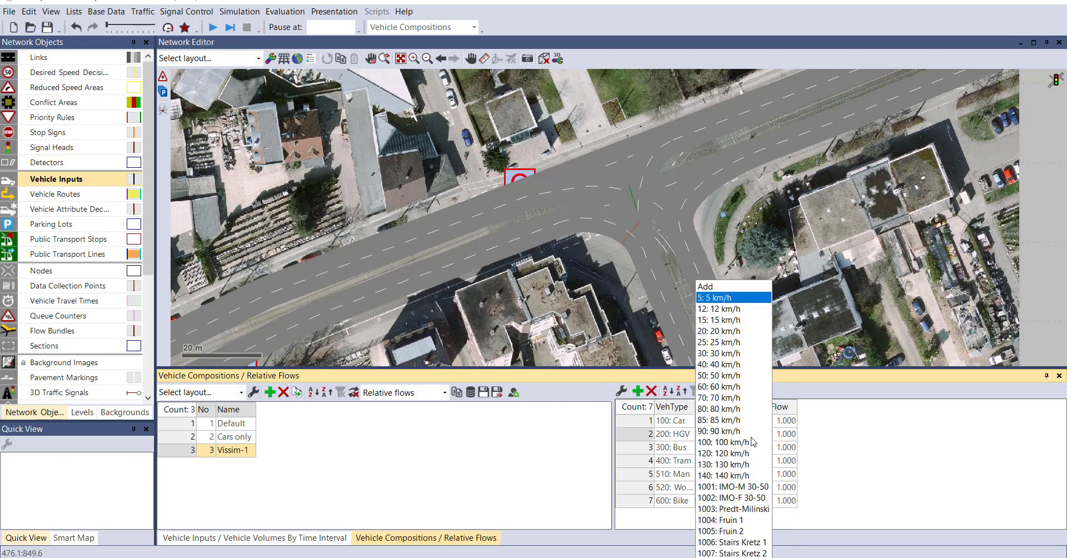
pyautogui.click(738, 365)
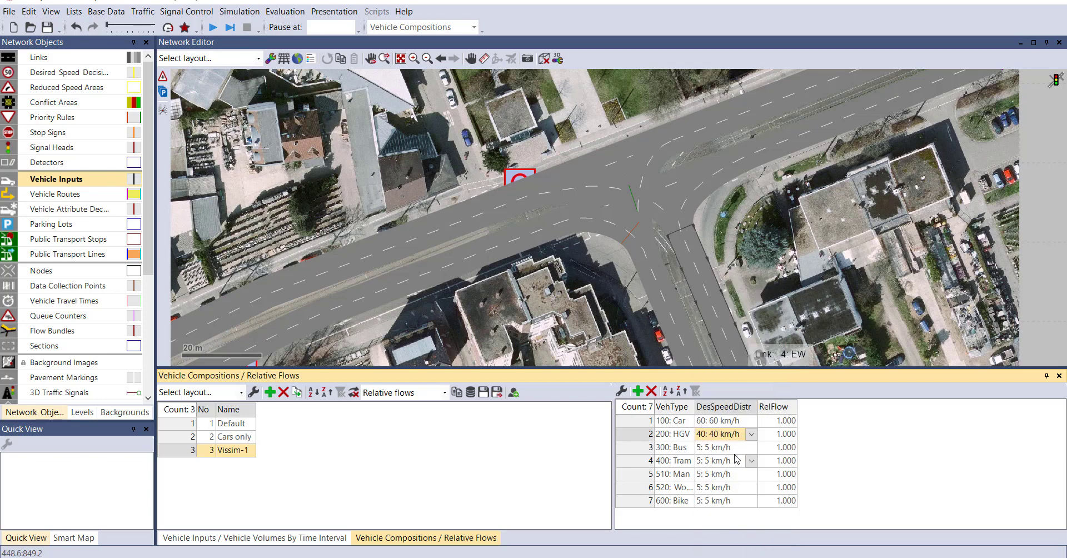
pyautogui.click(750, 447)
pyautogui.click(750, 447)
pyautogui.click(722, 353)
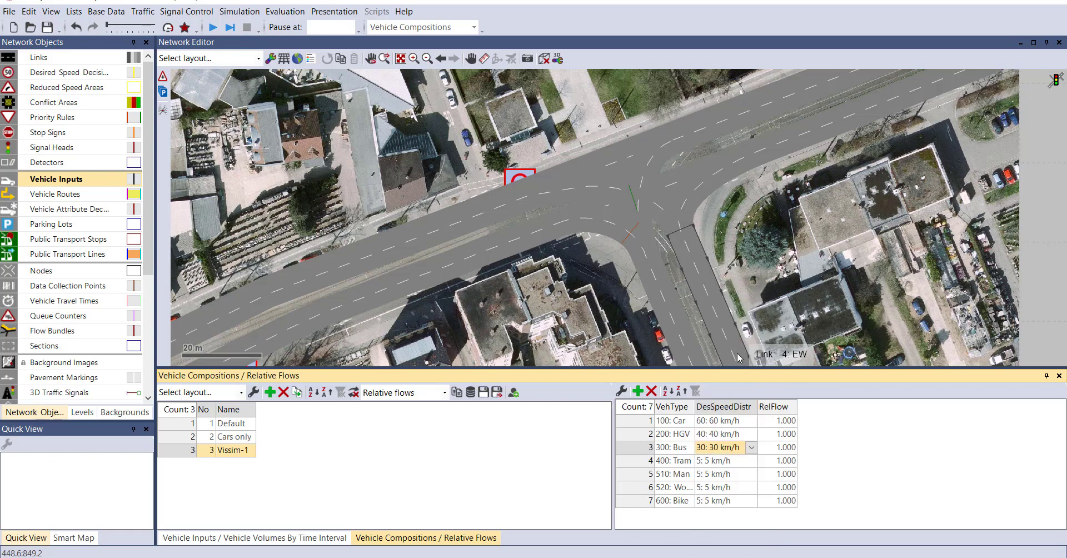
# Delete the Tram, Man and 520 flow rows and set Bike's desired speed to 30 km/h
pyautogui.click(636, 466)
pyautogui.rightClick(636, 466)
pyautogui.click(659, 483)
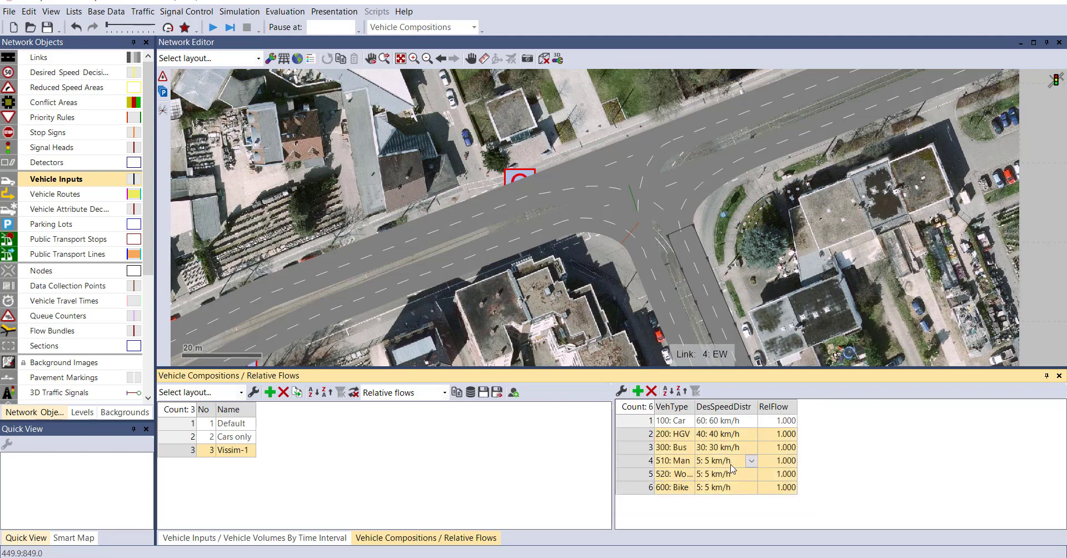
pyautogui.click(642, 464)
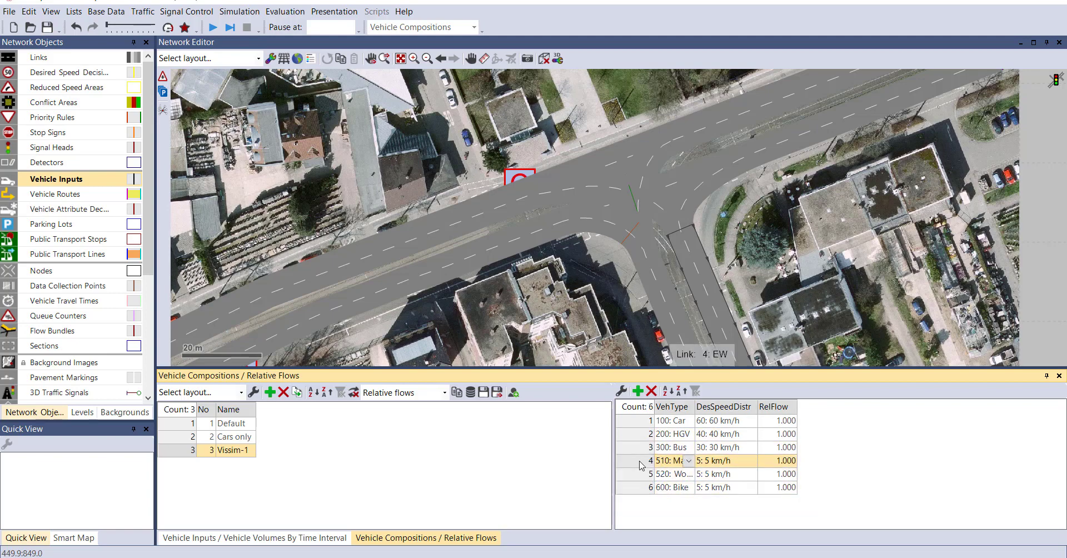
pyautogui.rightClick(642, 465)
pyautogui.click(664, 481)
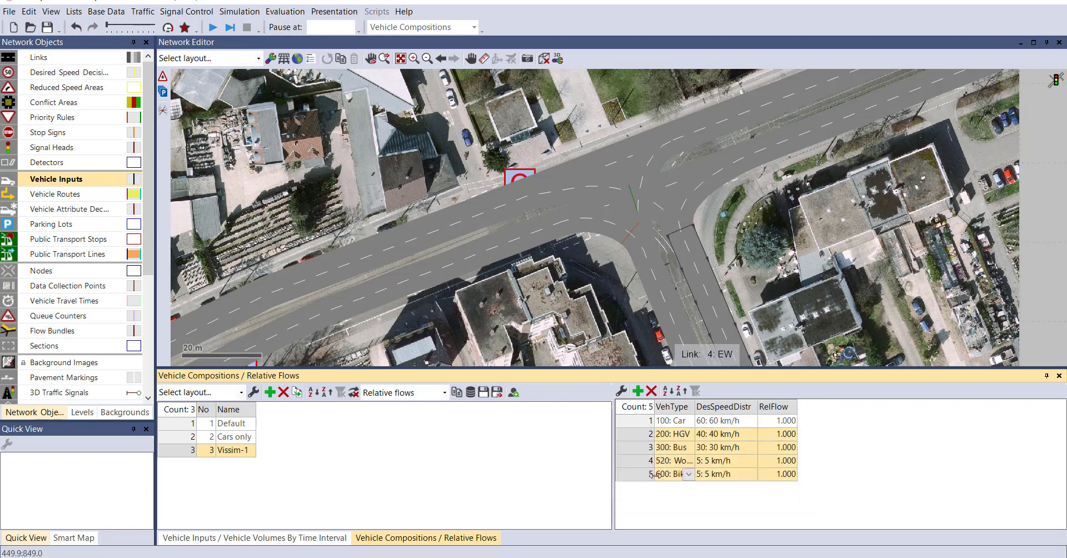
pyautogui.click(642, 464)
pyautogui.rightClick(642, 465)
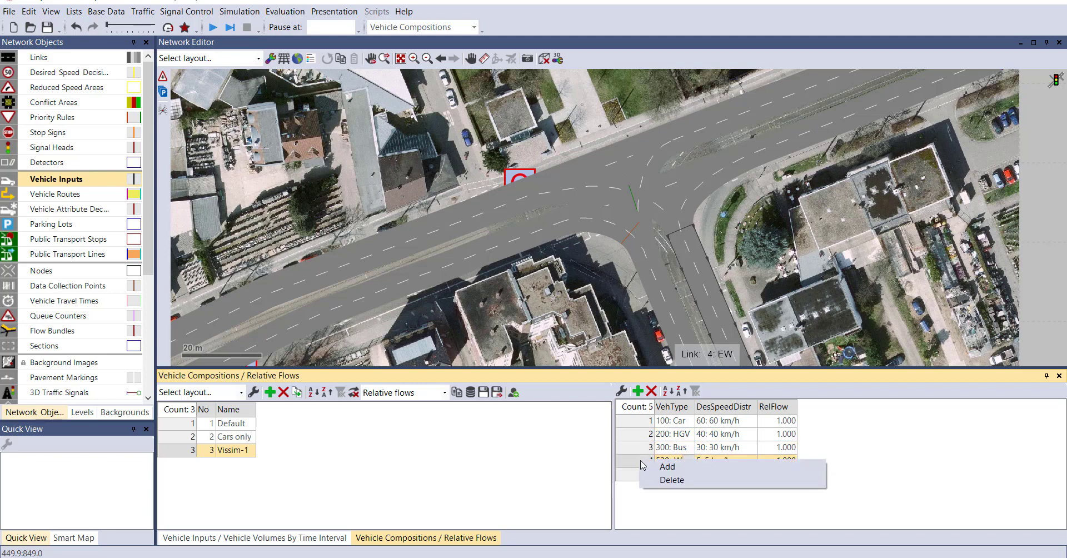
pyautogui.click(659, 481)
pyautogui.click(751, 462)
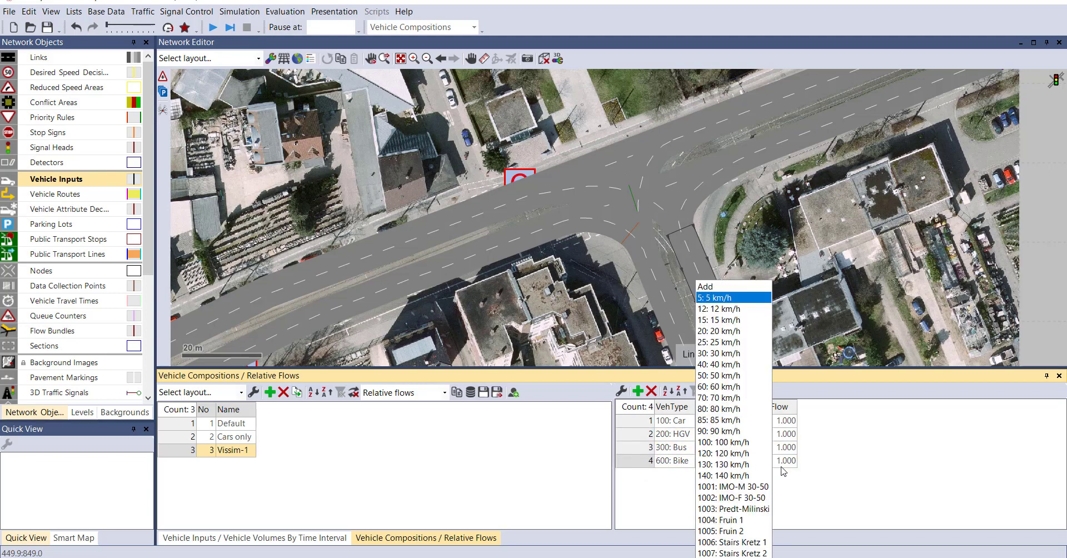
pyautogui.click(733, 353)
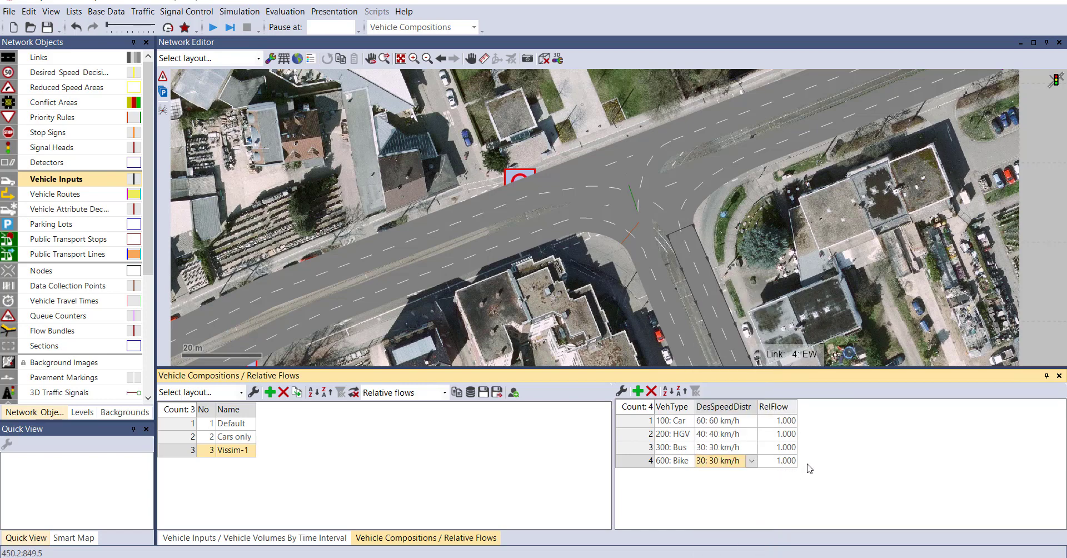
# Enter relative flows of 0.3 for Car and 0.1 for HGV and Bus, then edit Bike's flow
pyautogui.click(779, 420)
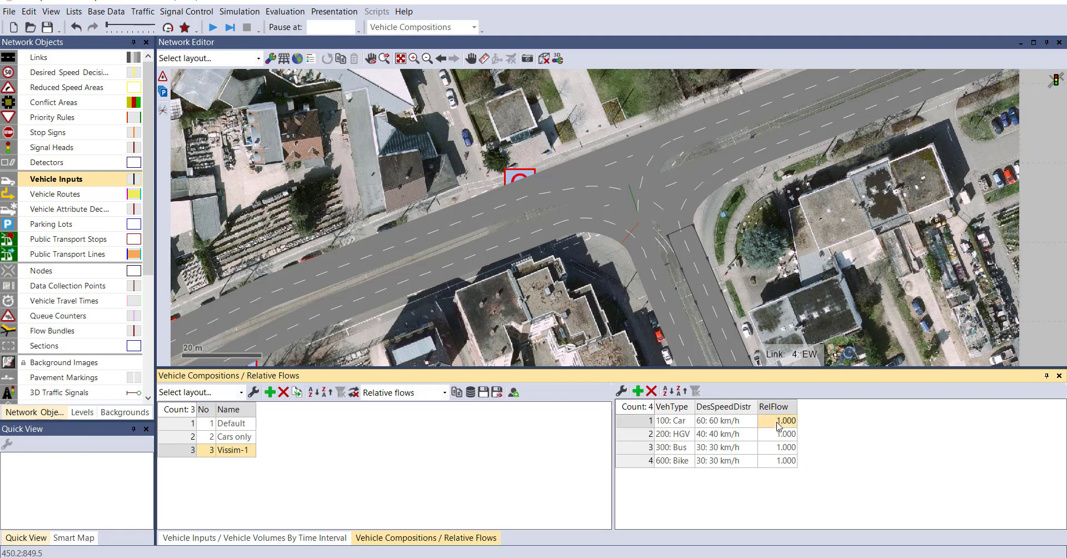
pyautogui.write('0.3')
pyautogui.click(787, 435)
pyautogui.click(787, 435)
pyautogui.click(788, 450)
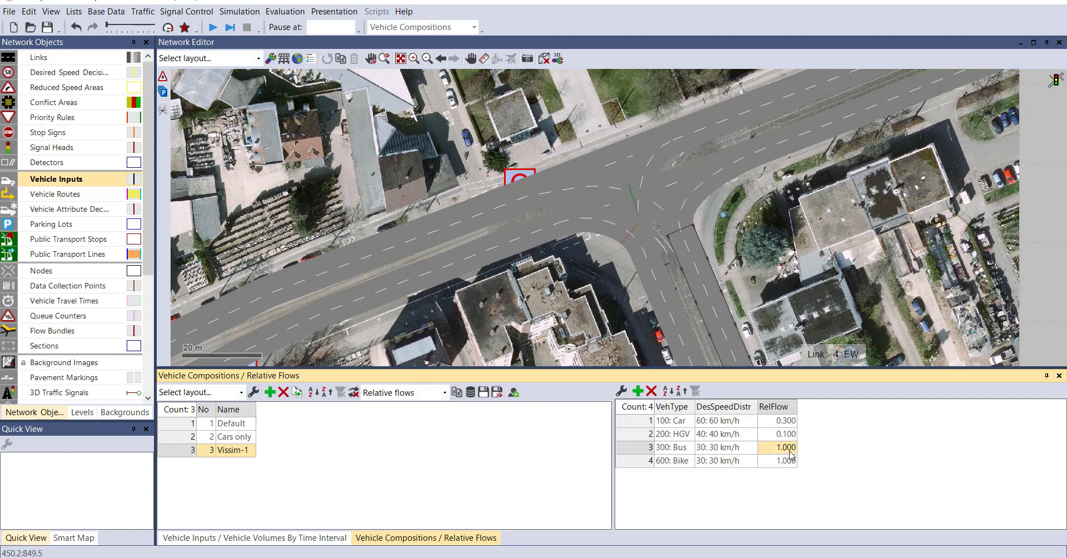
pyautogui.write('0.1')
pyautogui.click(788, 460)
pyautogui.click(788, 461)
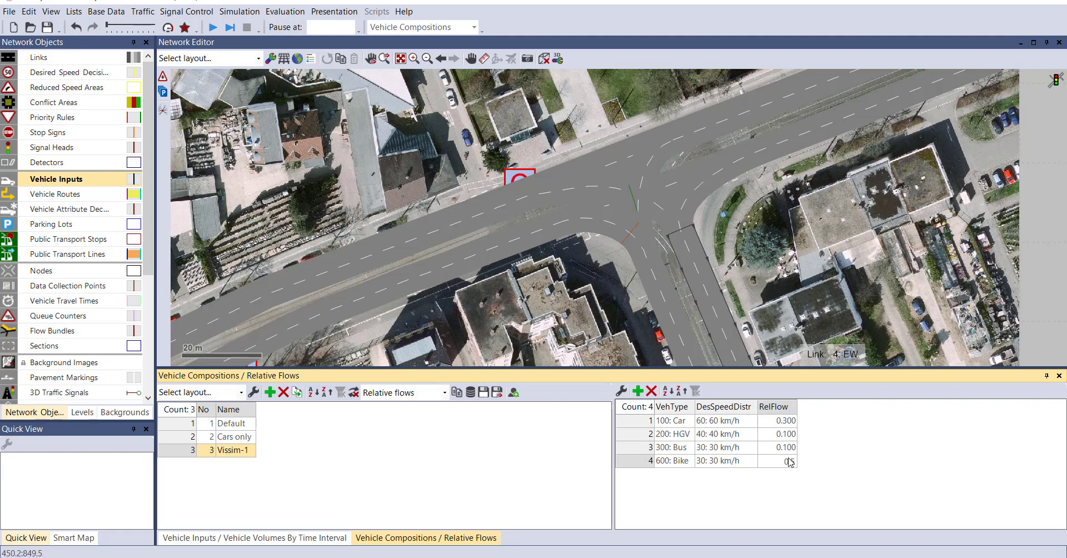
# Set Bike's flow to 0.5 and assign composition 3: Vissim-1 to inputs NS, SN and WE
pyautogui.write('0.5')
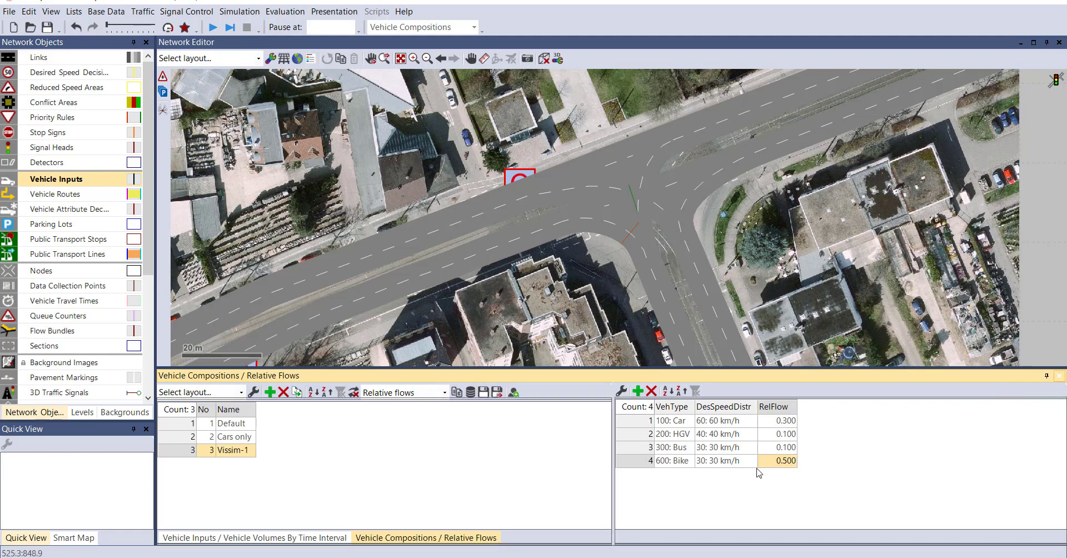
pyautogui.click(1058, 375)
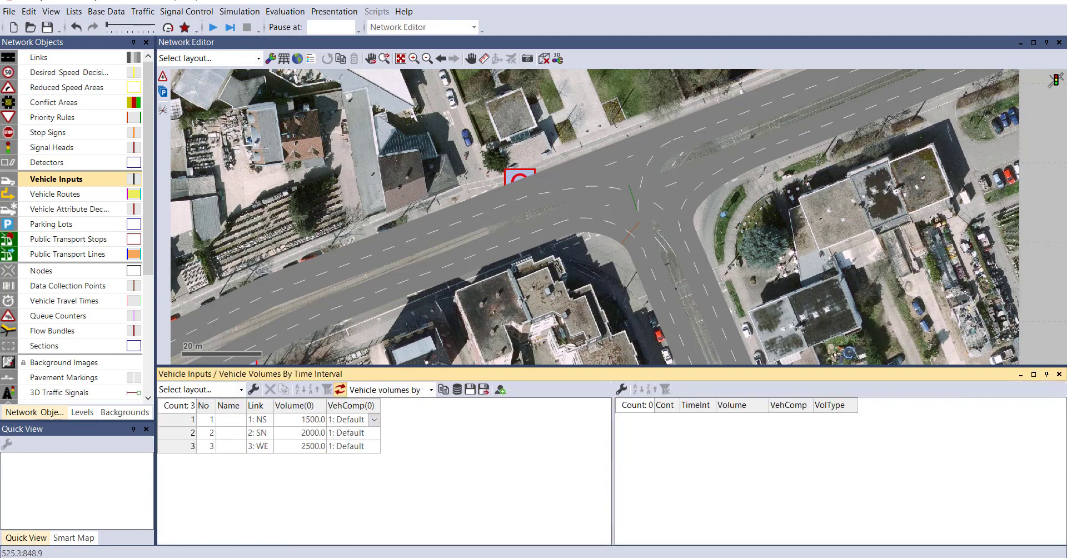
pyautogui.click(376, 423)
pyautogui.click(375, 421)
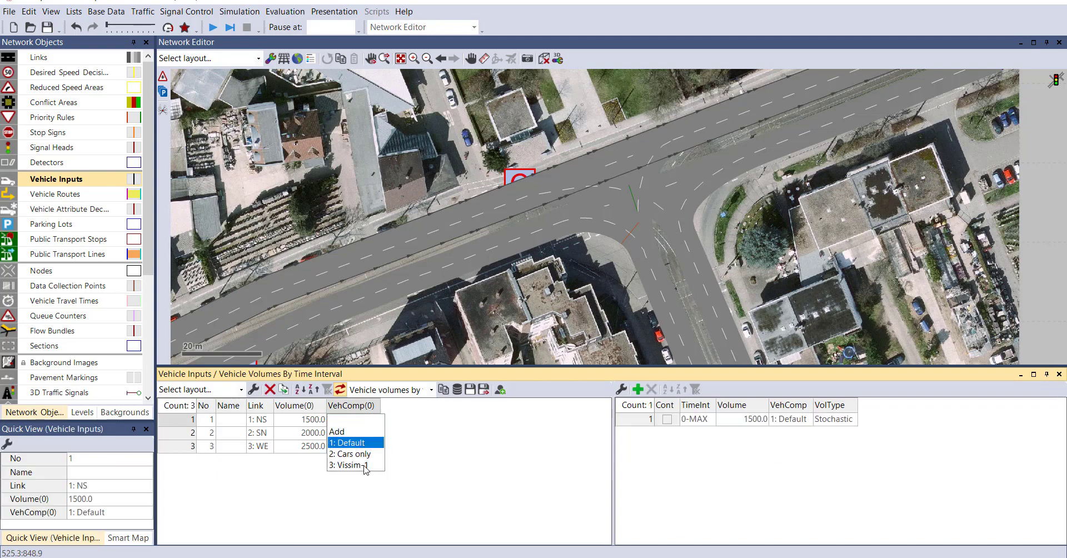
pyautogui.click(364, 465)
pyautogui.click(375, 432)
pyautogui.click(356, 478)
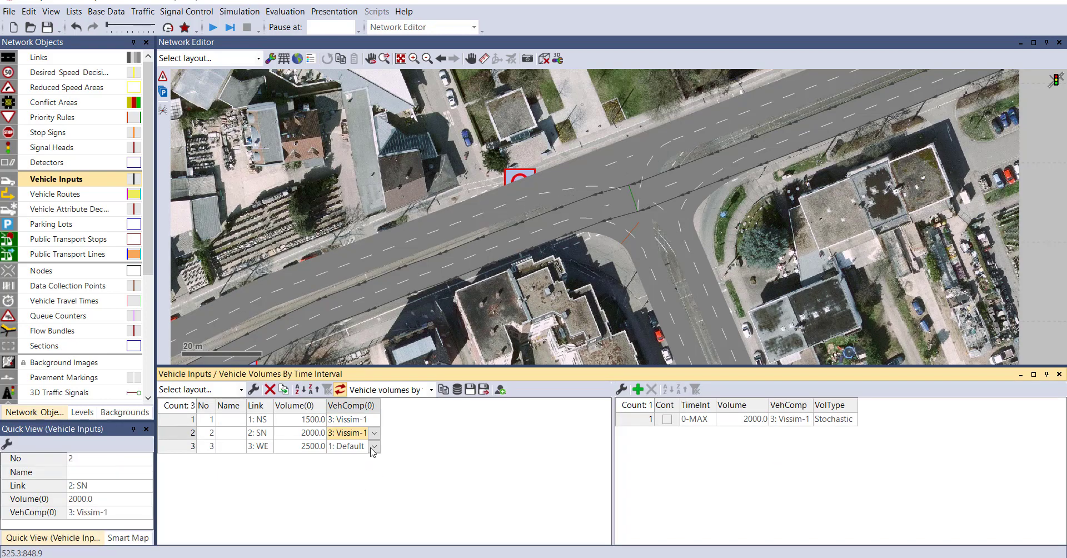
pyautogui.click(374, 447)
pyautogui.click(362, 492)
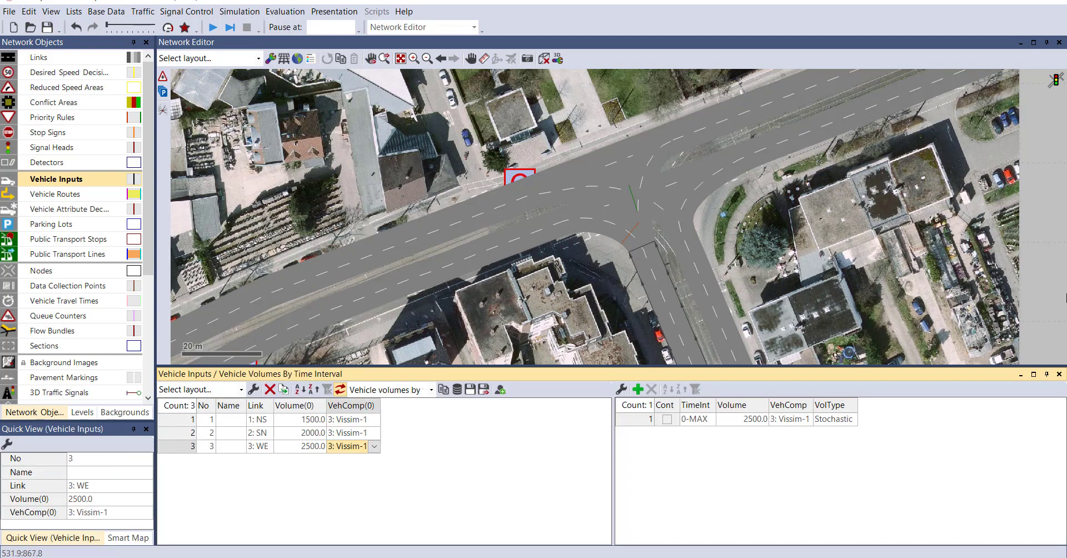
# Close the list, run the simulation after saving changes, and view it in 3D before returning to 2D
pyautogui.click(1061, 377)
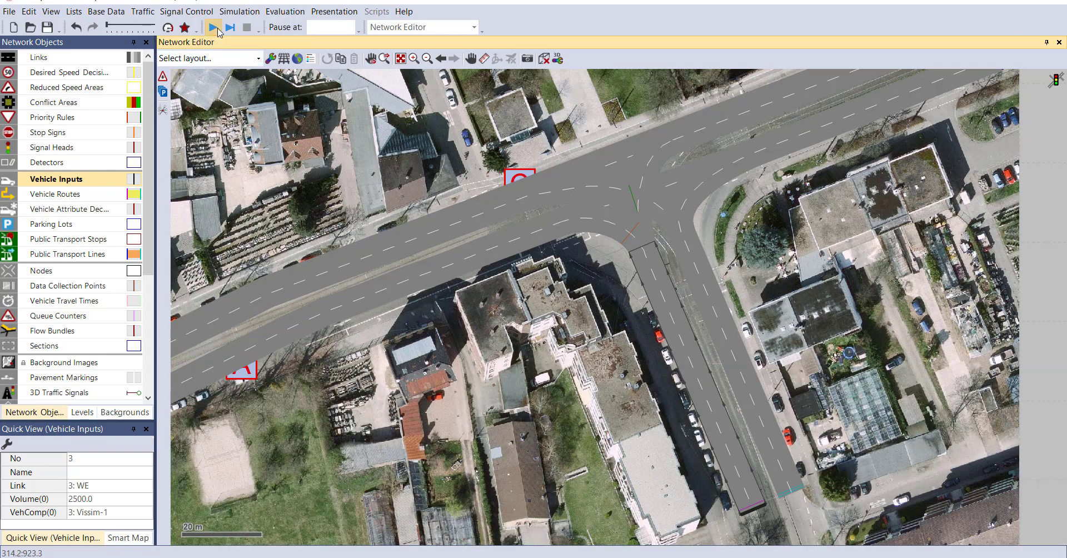
pyautogui.click(214, 28)
pyautogui.click(513, 282)
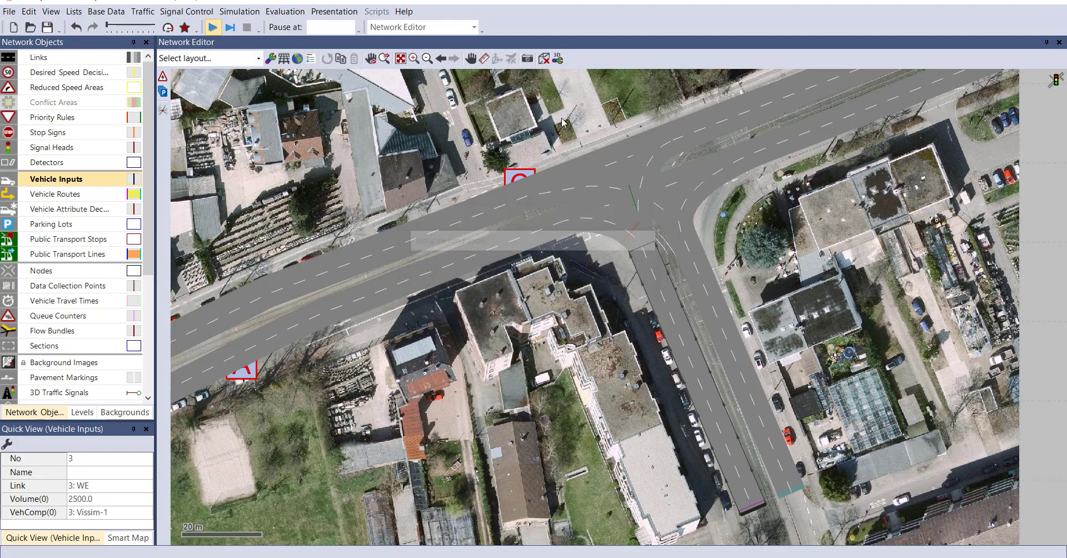
pyautogui.click(543, 59)
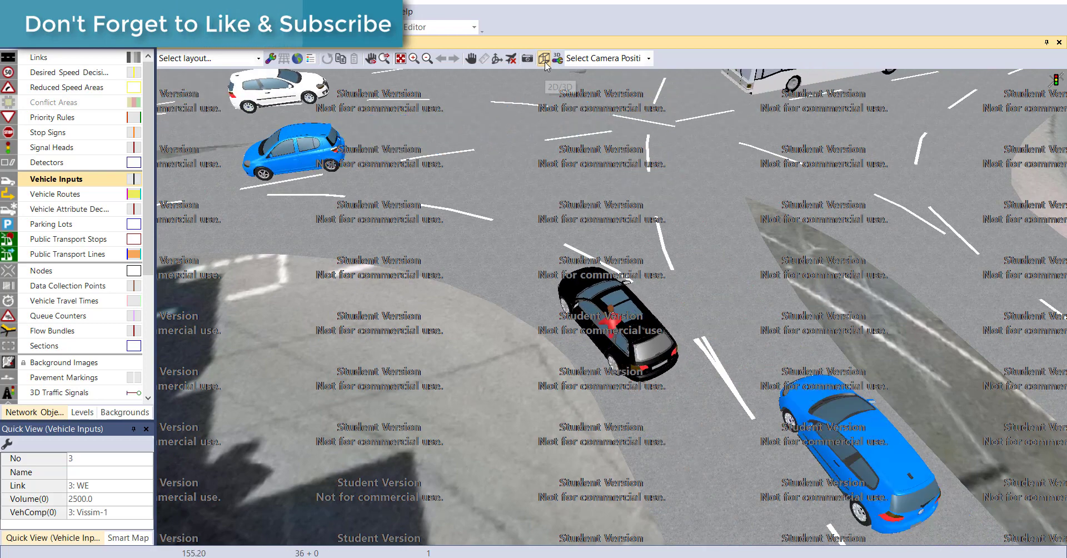
pyautogui.click(544, 58)
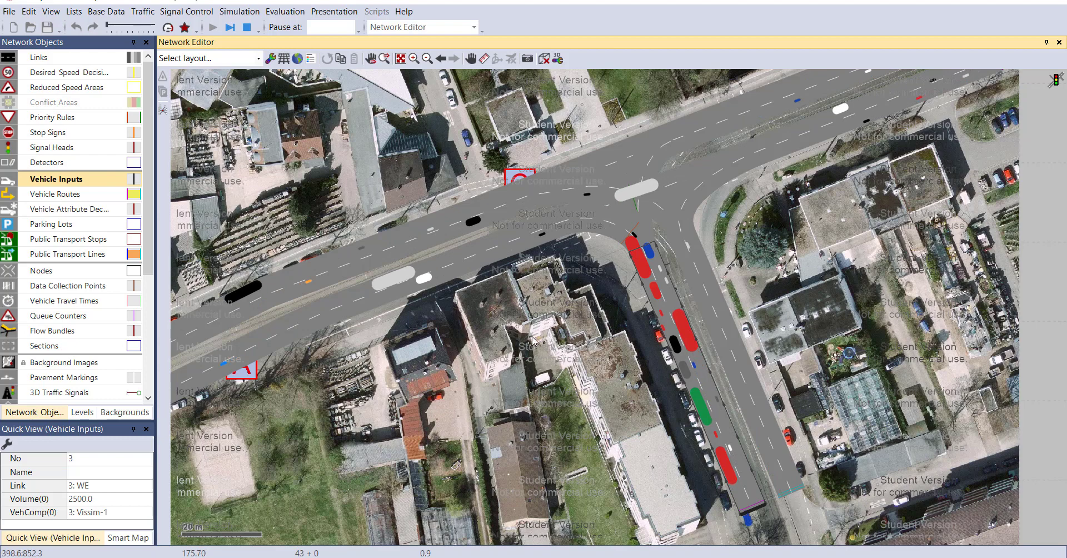
# Stop the simulation and show the Base Data > 2D/3D Models list in an enlarged panel
pyautogui.click(245, 31)
pyautogui.click(106, 12)
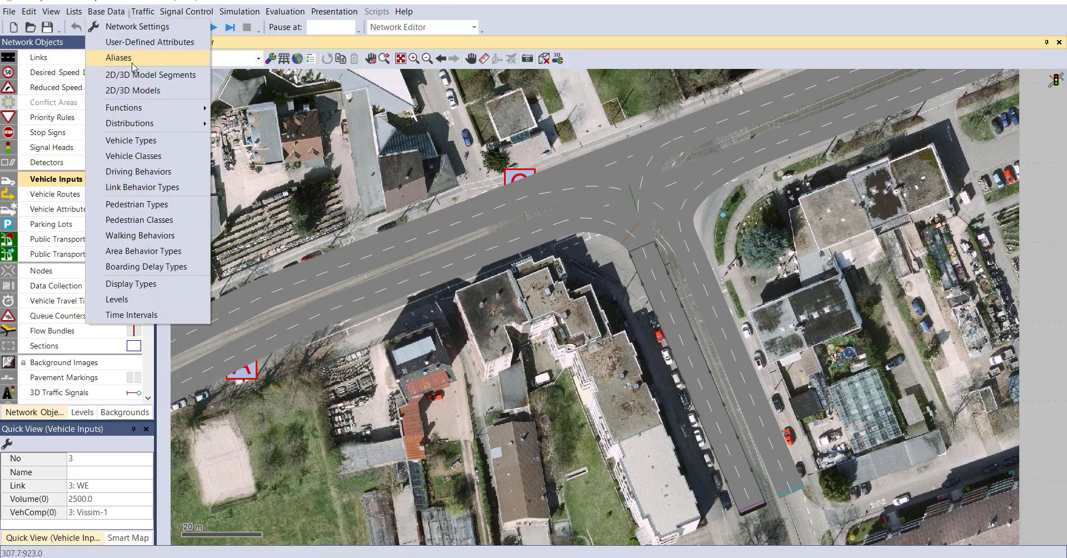
pyautogui.click(147, 92)
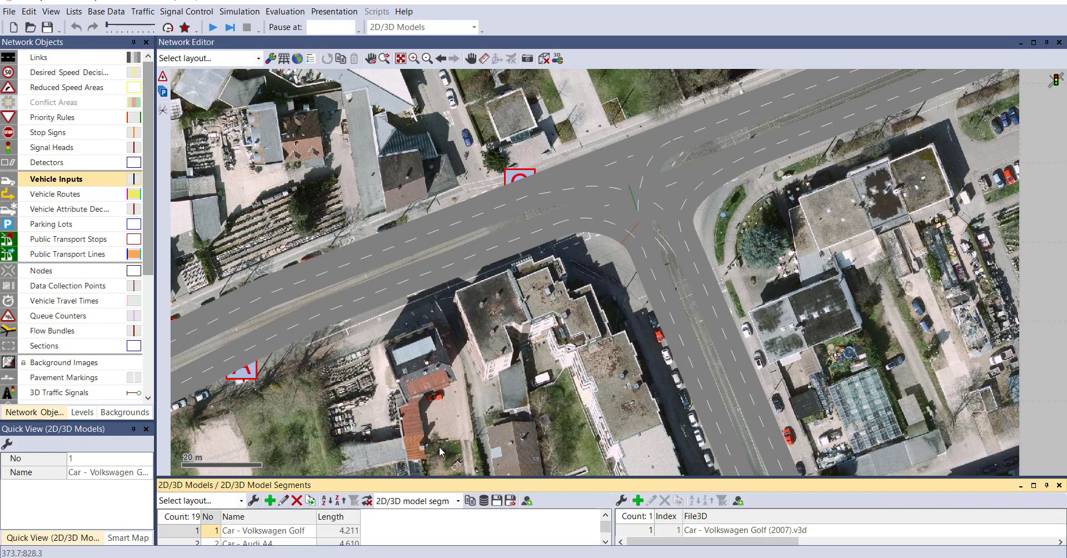
pyautogui.moveTo(455, 478); pyautogui.dragTo(463, 228)
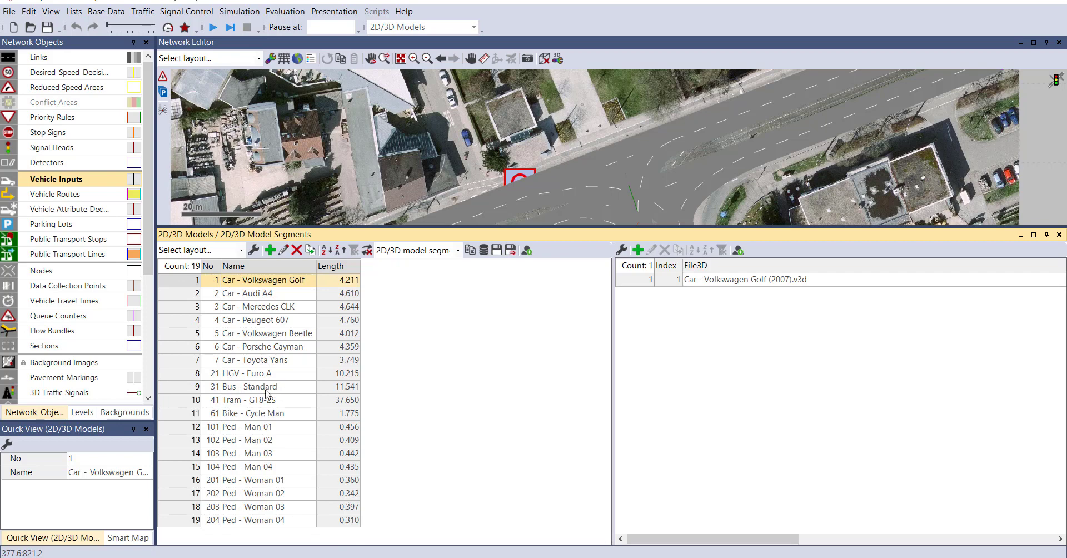
pyautogui.doubleClick(183, 265)
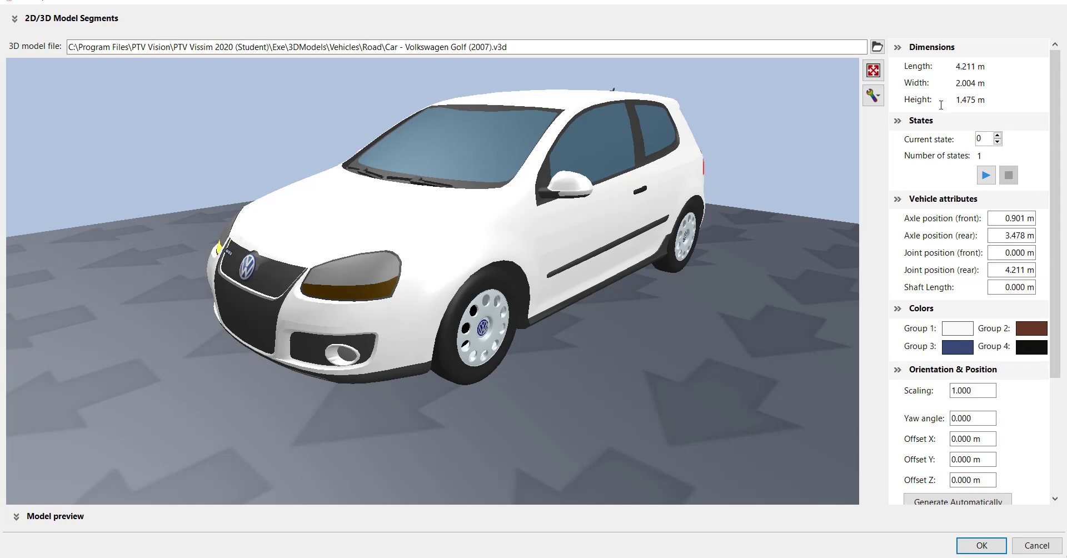
pyautogui.moveTo(956, 67); pyautogui.dragTo(972, 69)
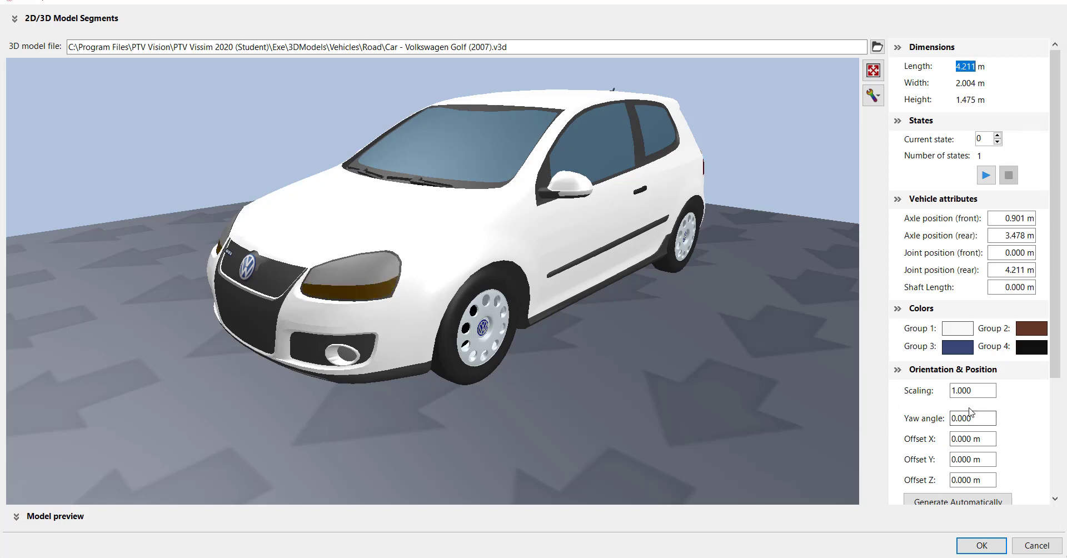
pyautogui.scroll(-2, 969, 411)
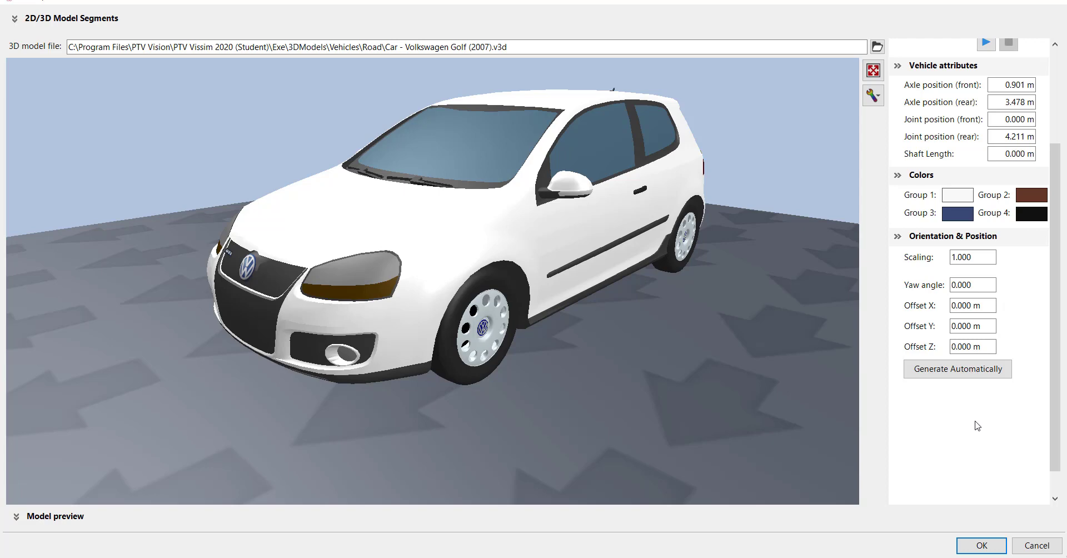
pyautogui.click(1032, 546)
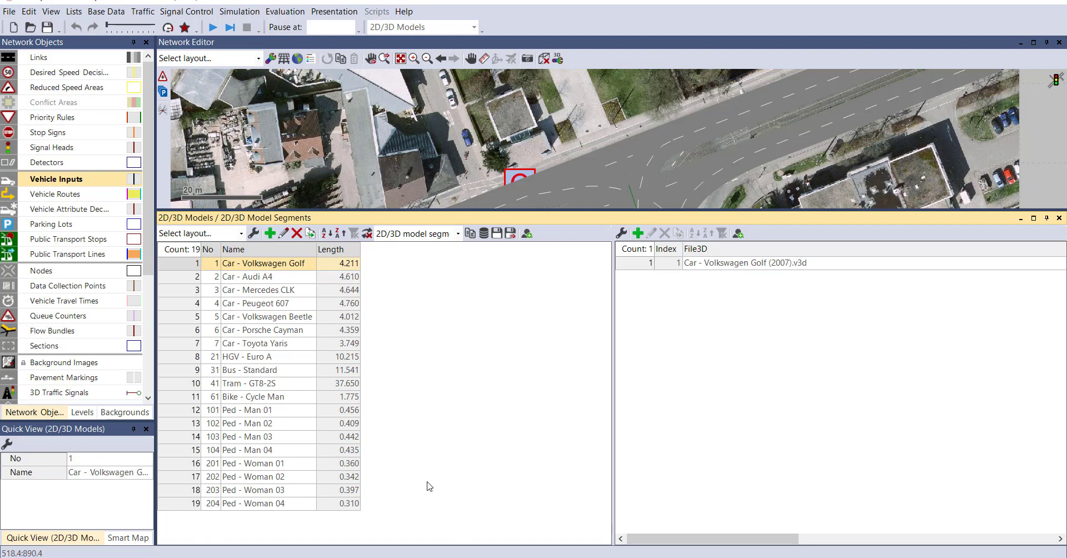
# Add a 2D/3D model from Bike-1.skp with automatically generated attributes
pyautogui.rightClick(430, 486)
pyautogui.click(459, 506)
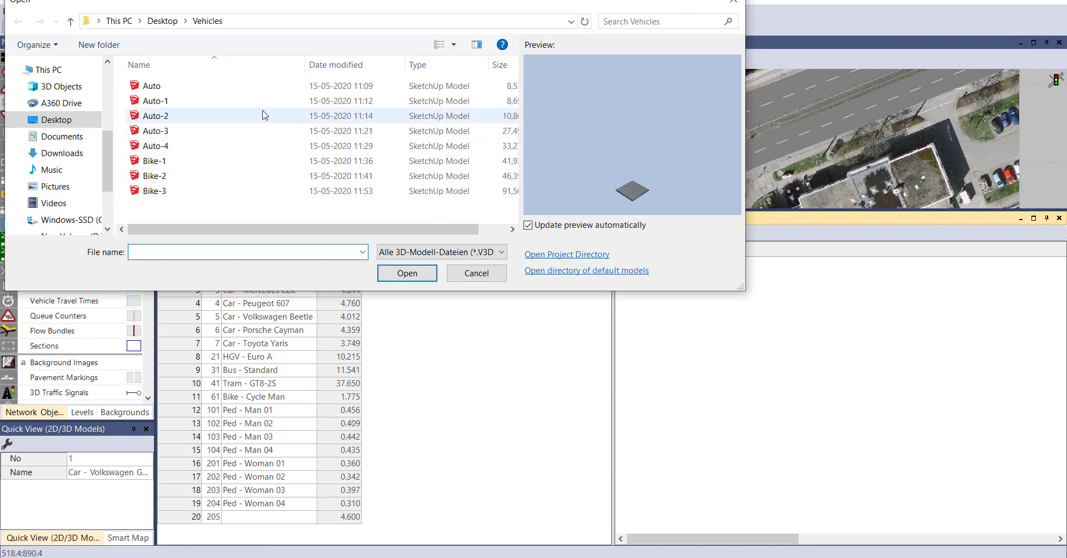
pyautogui.click(220, 161)
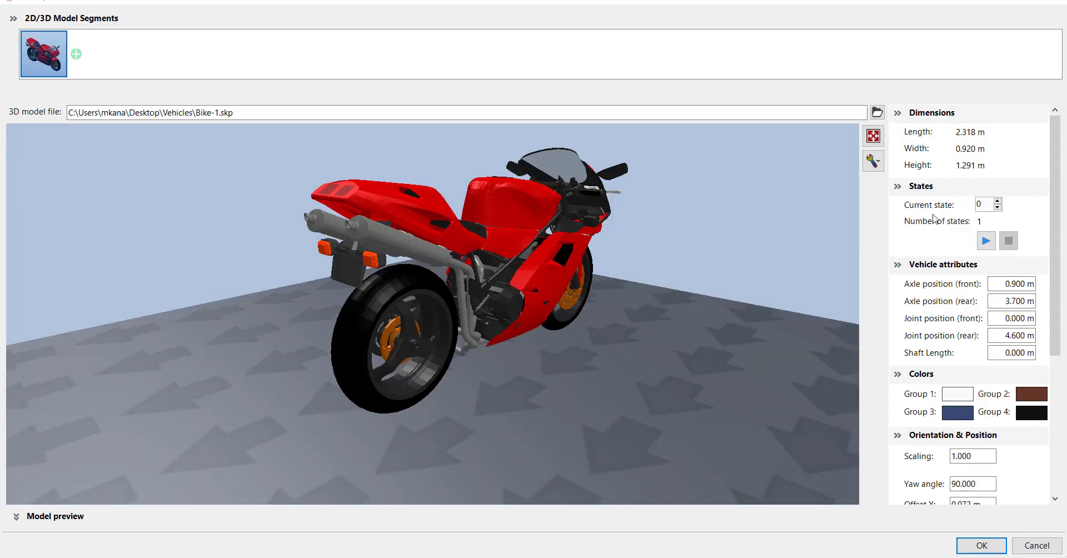
pyautogui.scroll(-4, 964, 311)
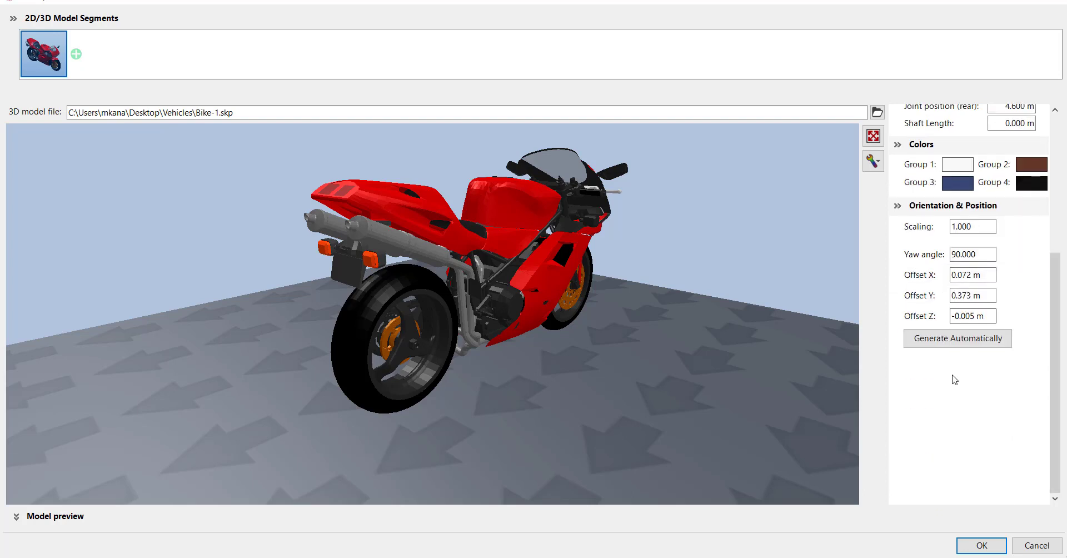
pyautogui.click(946, 341)
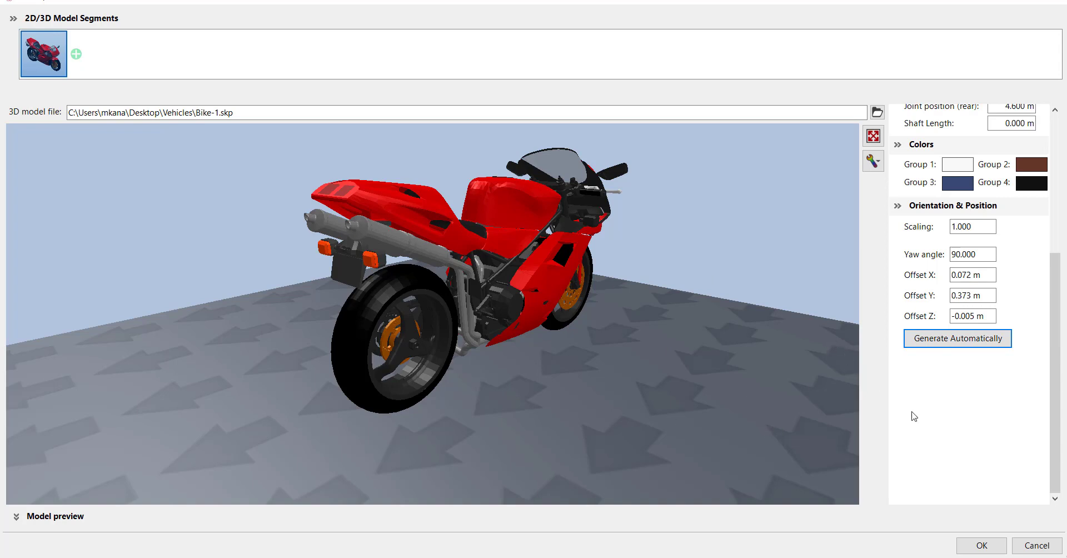
pyautogui.click(974, 547)
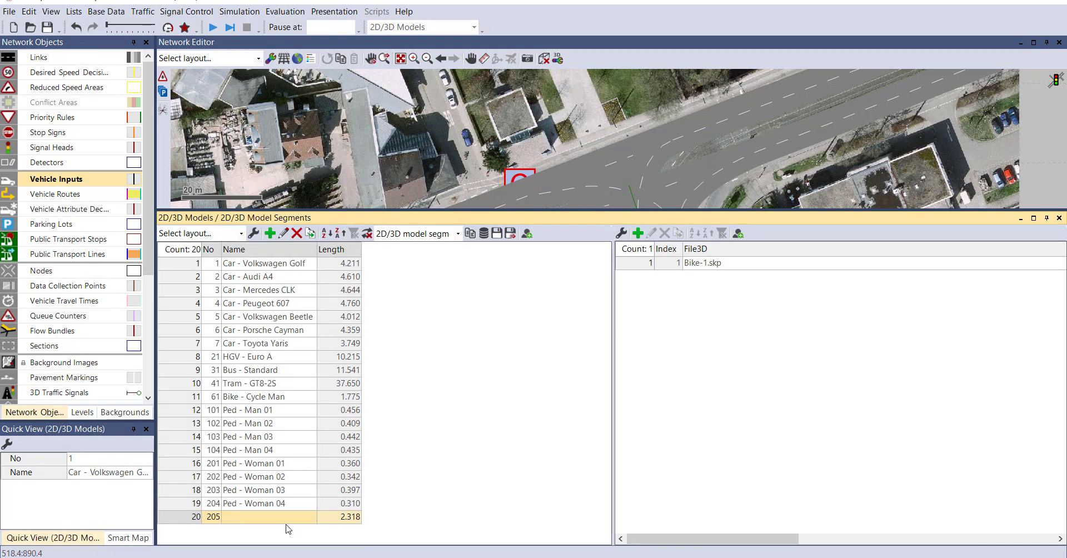
# Name the new model Bike-1
pyautogui.click(269, 517)
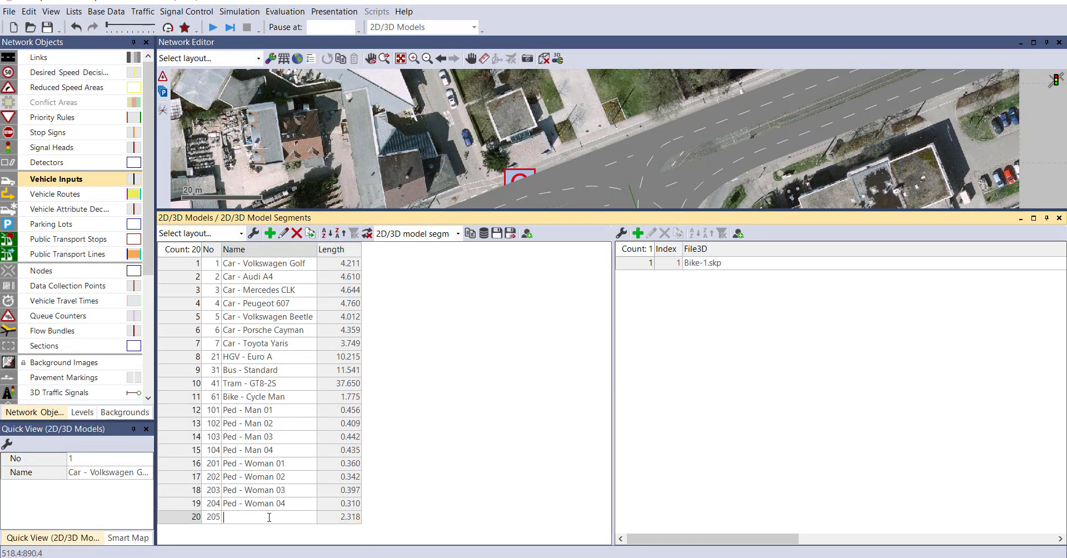
pyautogui.write('Bike-1')
pyautogui.press('Return')
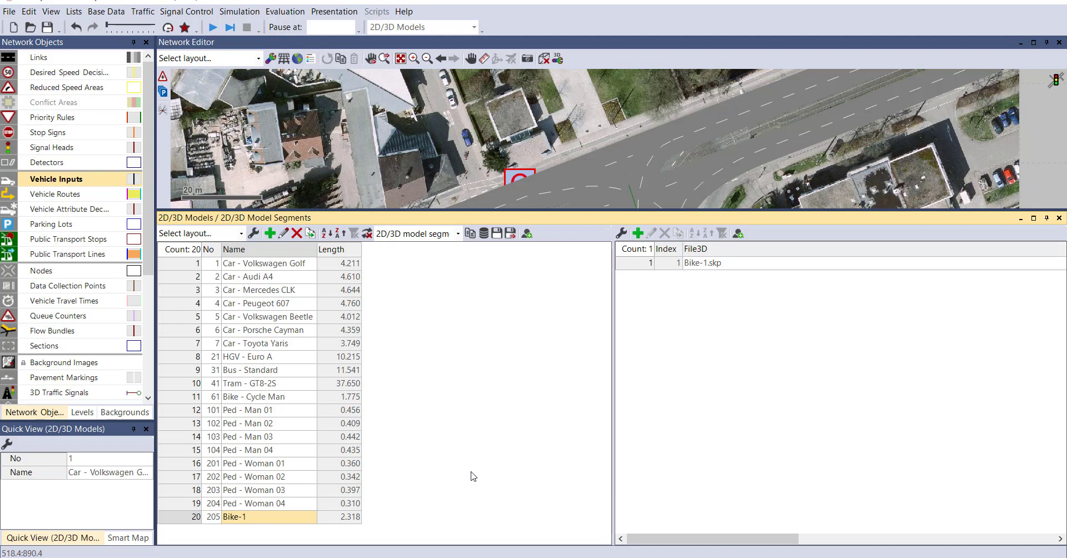
# Add a 2D/3D model from the Bike-2.skp file
pyautogui.rightClick(465, 420)
pyautogui.click(486, 439)
pyautogui.click(250, 176)
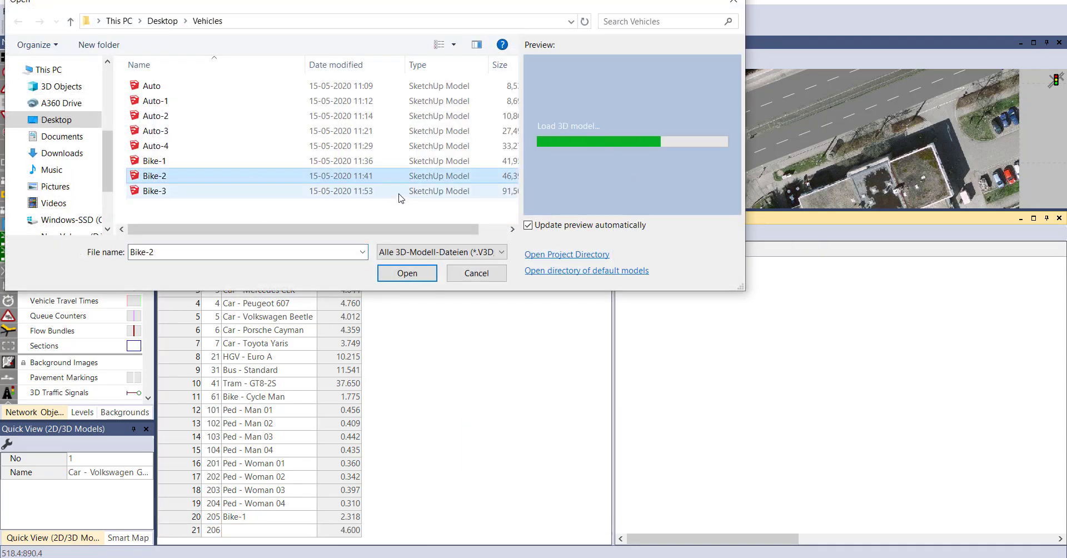
pyautogui.click(406, 274)
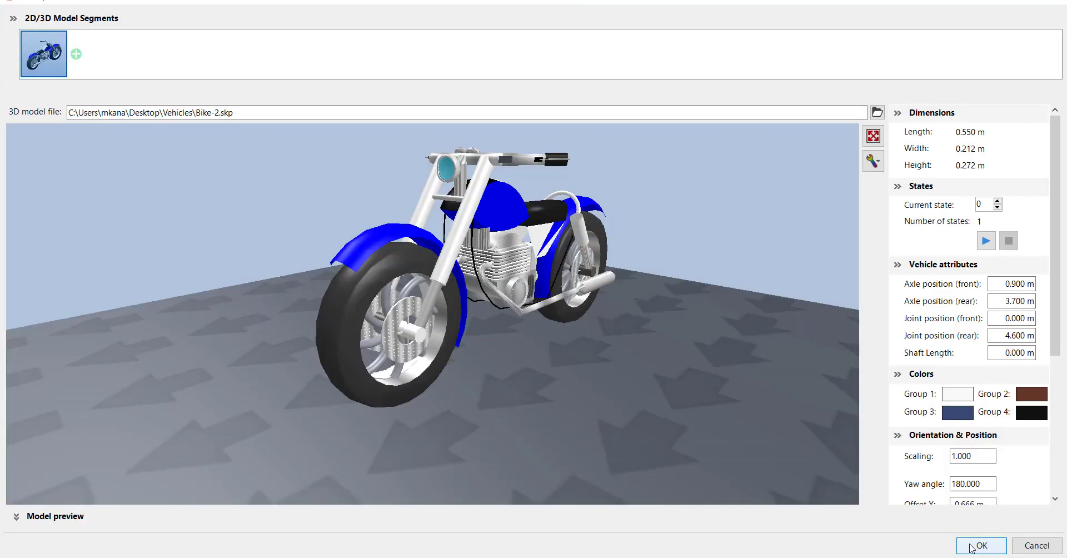
pyautogui.click(980, 545)
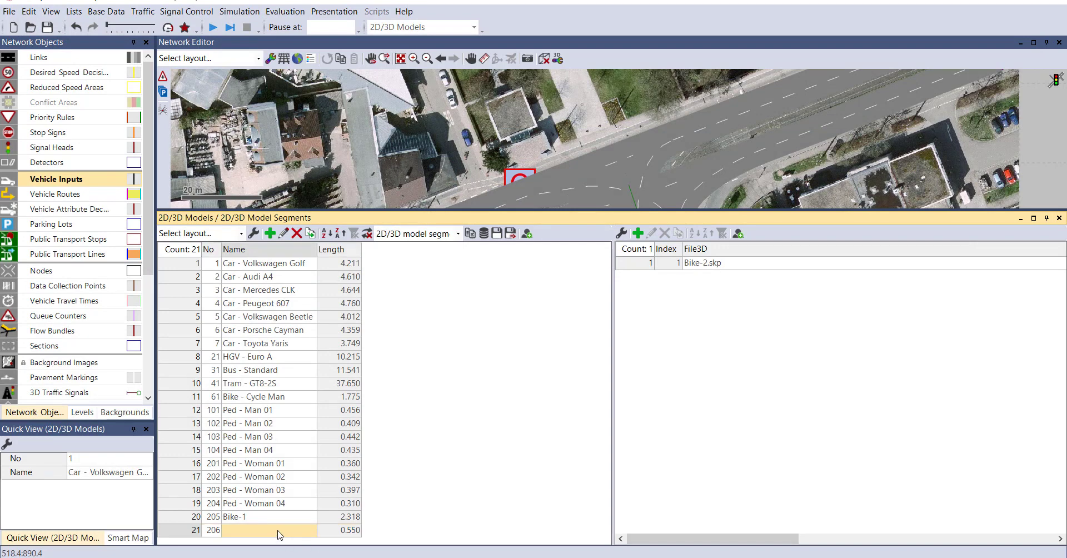
# Name the new model Bike-2
pyautogui.click(280, 535)
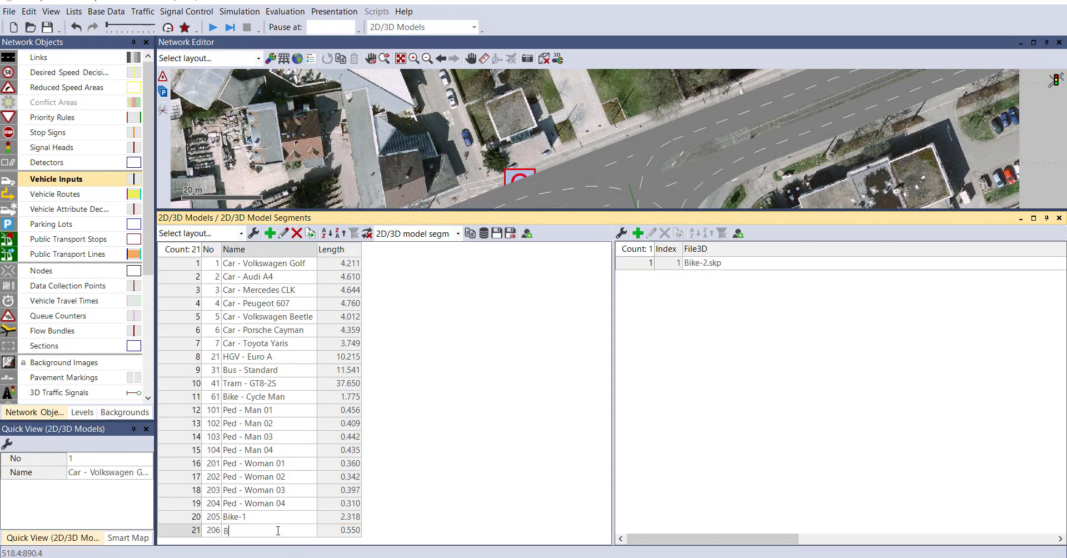
pyautogui.write('Bike-2')
pyautogui.press('Return')
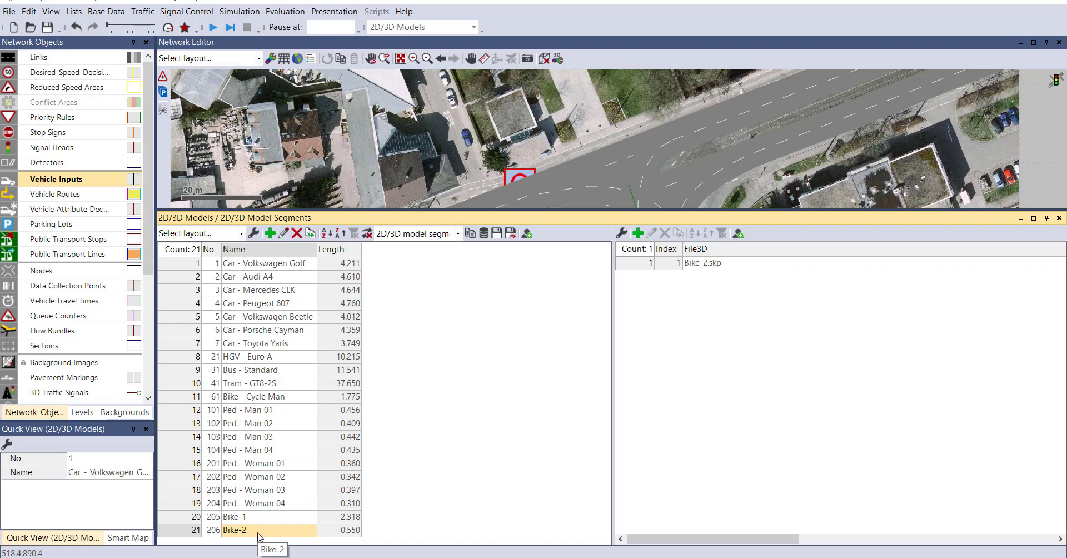
# Add a 3D model from Auto.skp and name it Auto-1
pyautogui.rightClick(427, 458)
pyautogui.click(494, 423)
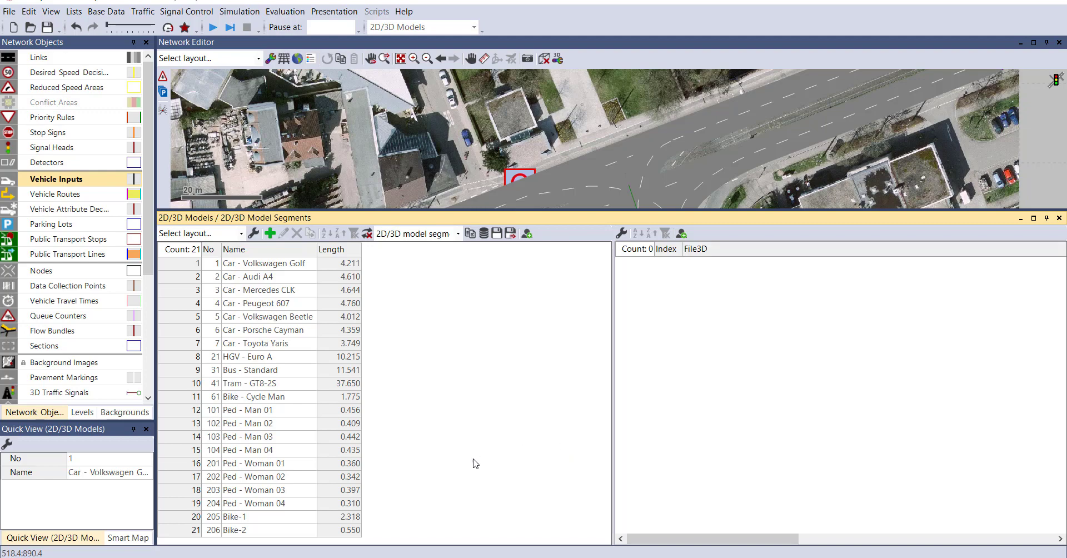
pyautogui.rightClick(472, 439)
pyautogui.click(508, 466)
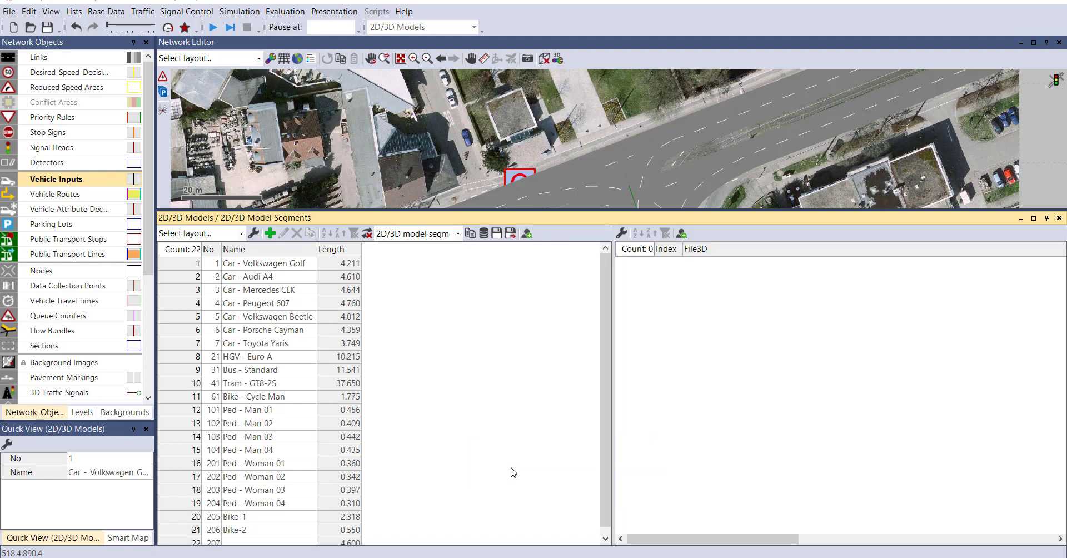
pyautogui.click(176, 87)
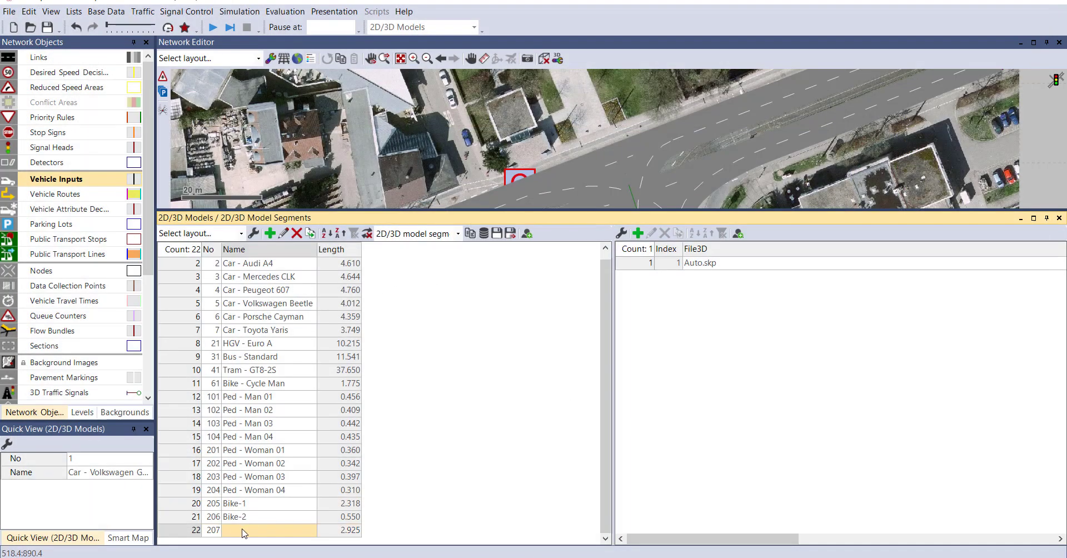
pyautogui.click(242, 531)
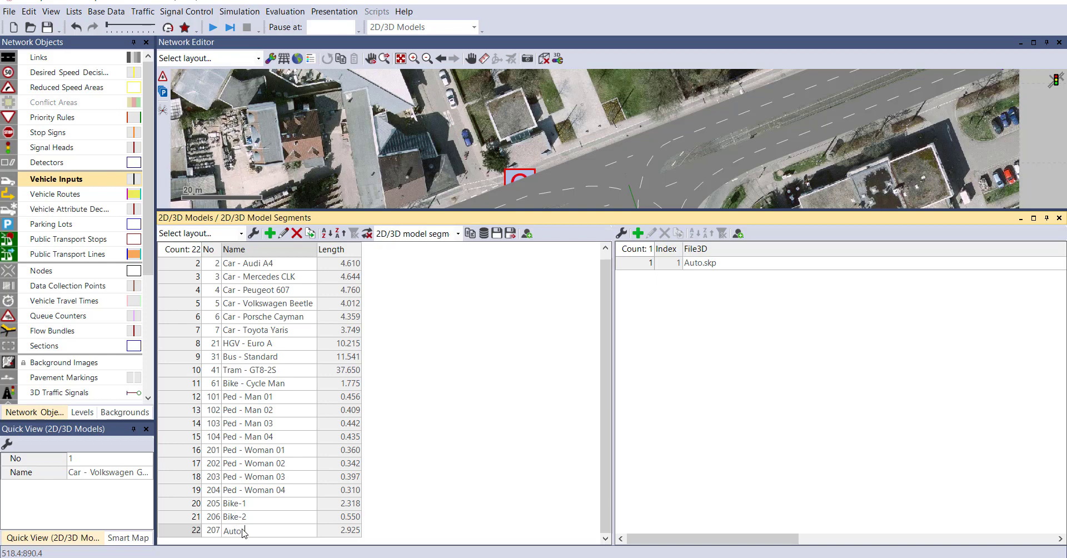
pyautogui.write('-1')
pyautogui.press('Return')
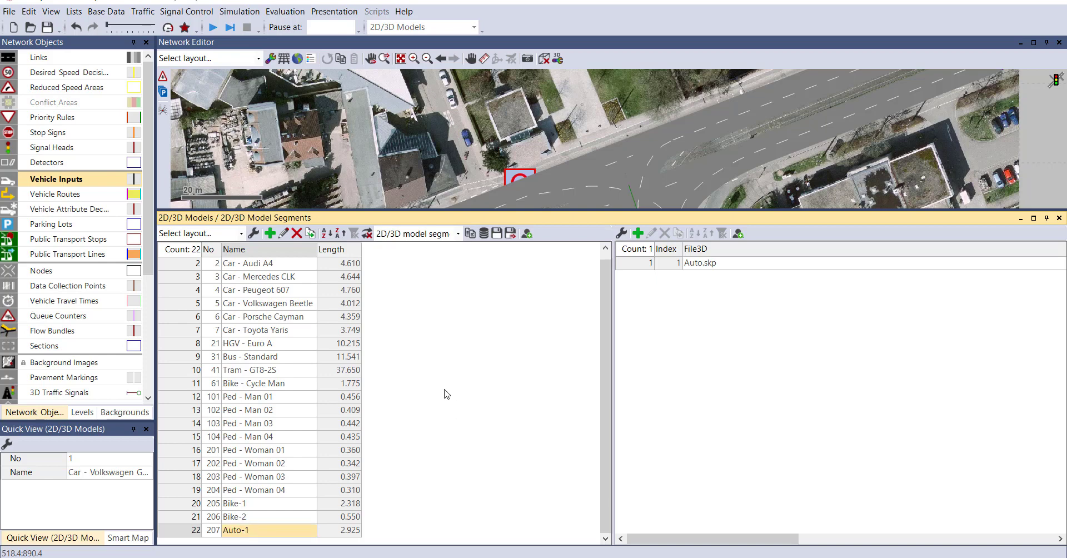
# Add a 3D model from Auto-1.skp and name it Auto-2
pyautogui.rightClick(445, 390)
pyautogui.click(473, 413)
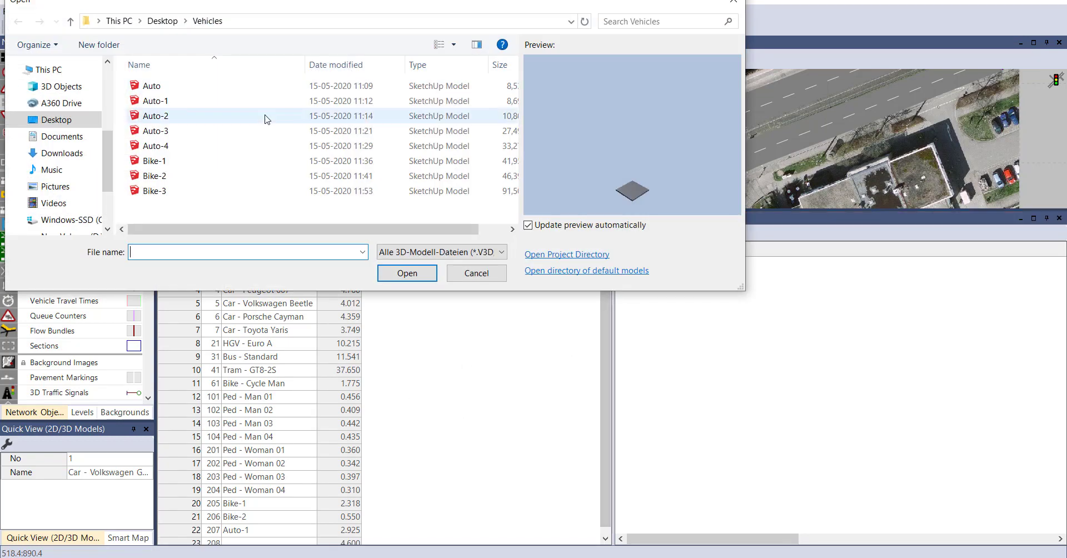
pyautogui.click(266, 101)
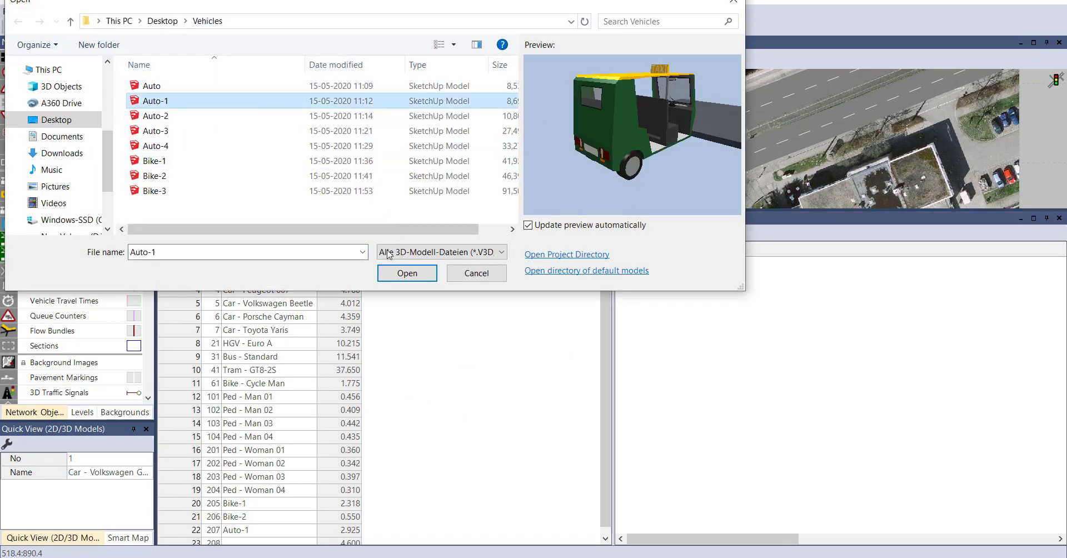
pyautogui.click(407, 273)
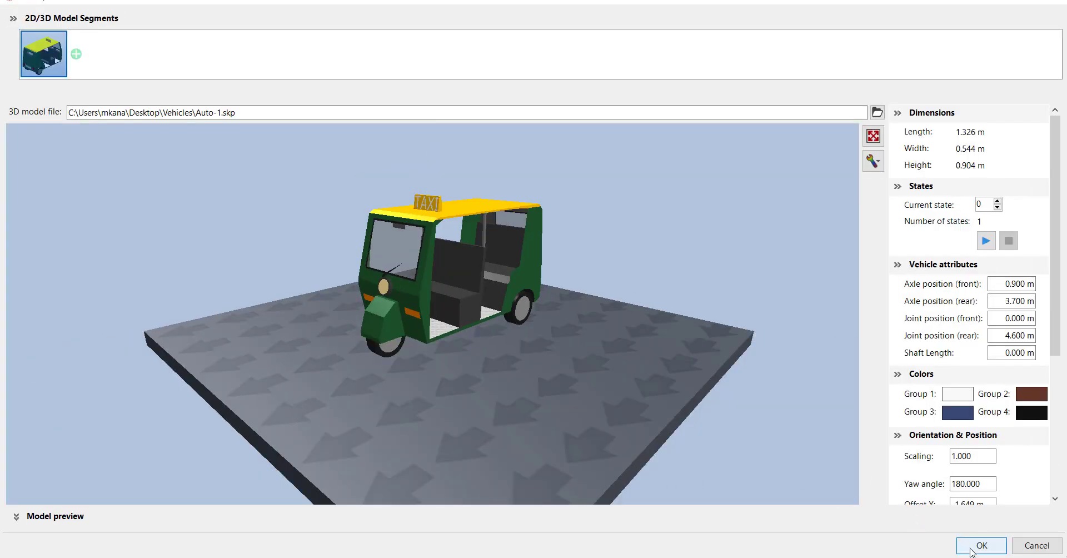
pyautogui.click(969, 546)
pyautogui.click(278, 531)
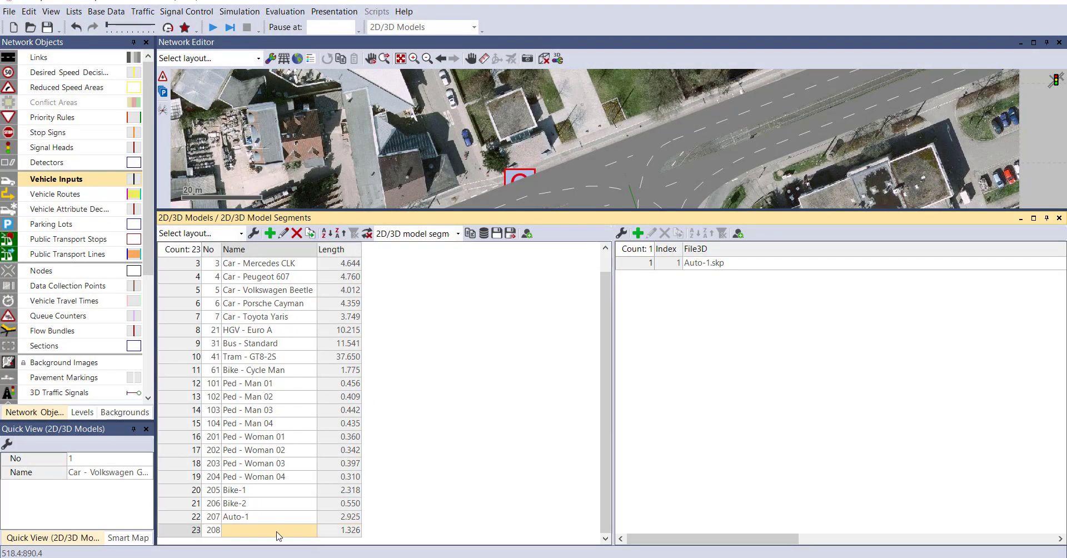
pyautogui.write('Auto-2')
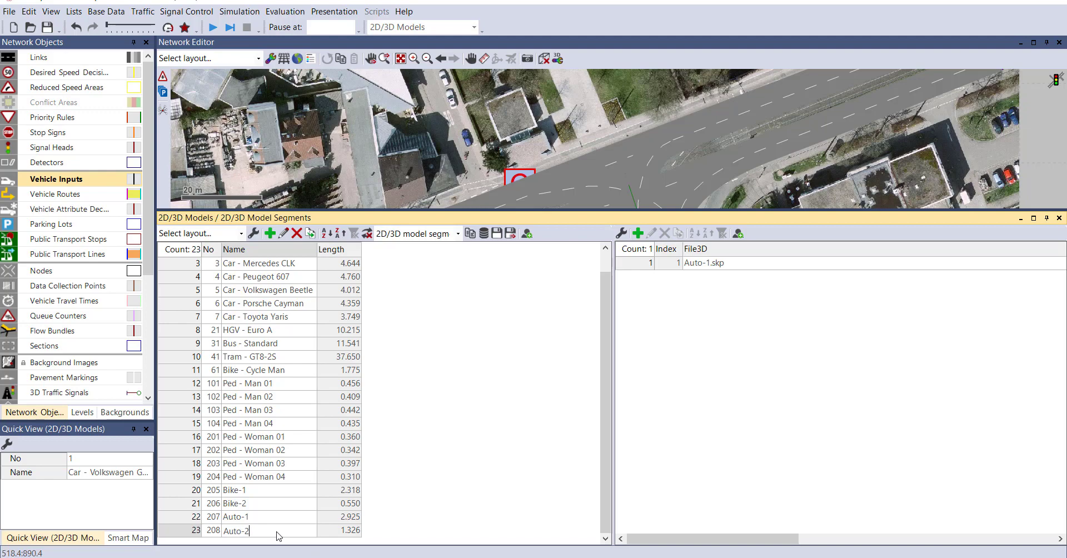
pyautogui.press('Return')
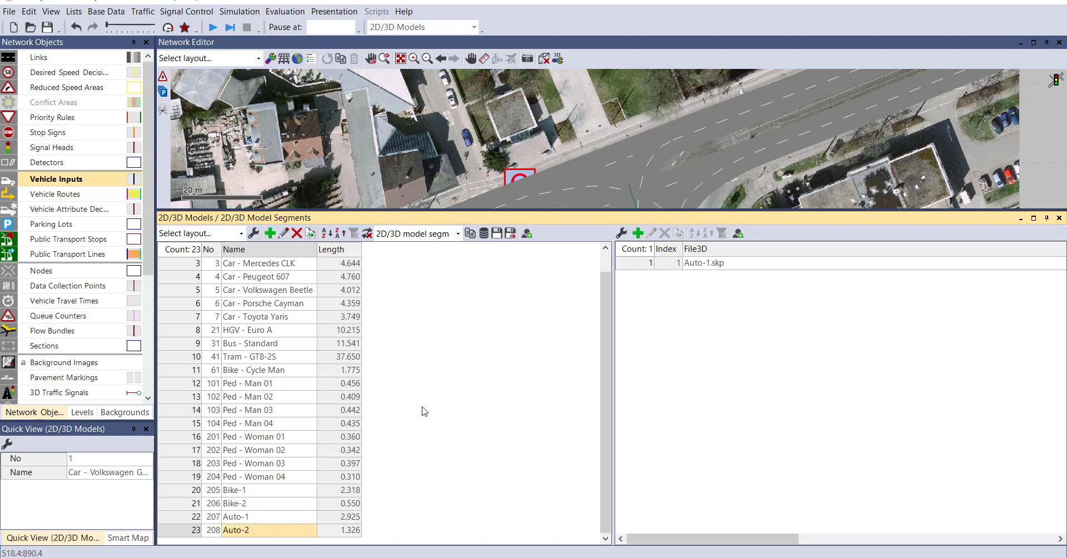
# Add a 3D model from Auto-3.skp, keep its default segment settings, and name it Auto-3
pyautogui.rightClick(430, 399)
pyautogui.click(480, 424)
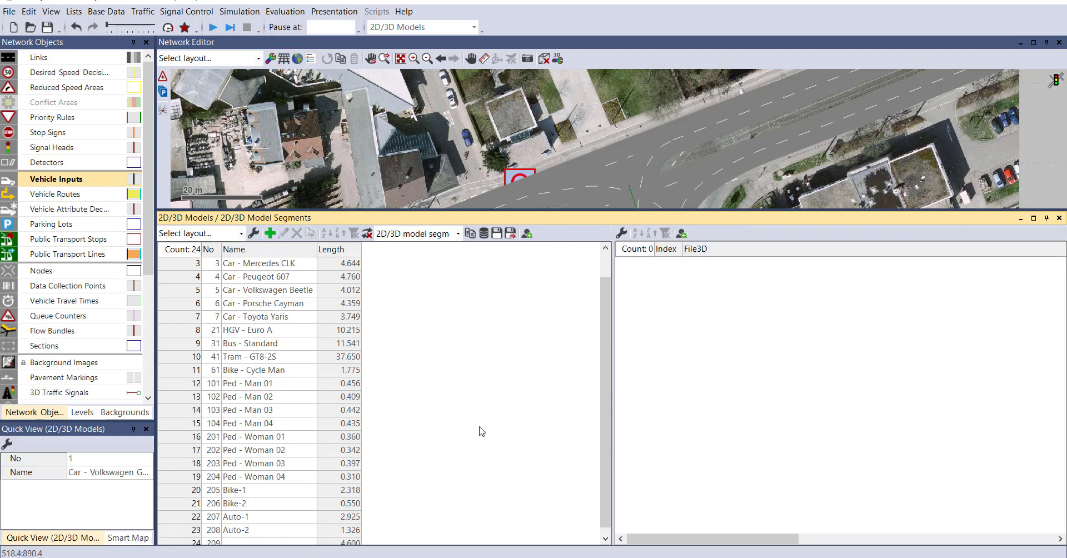
pyautogui.click(249, 134)
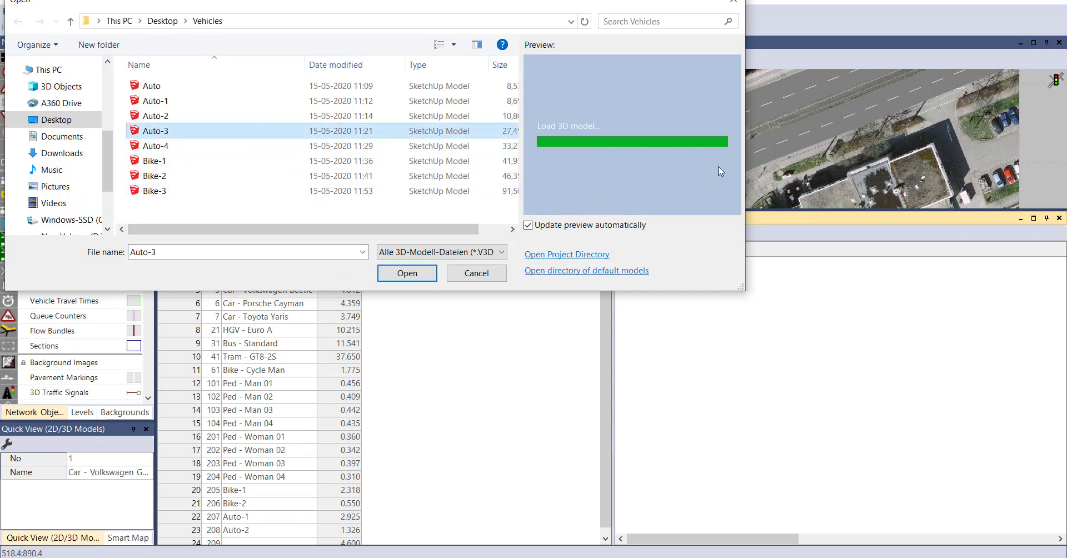
pyautogui.click(200, 147)
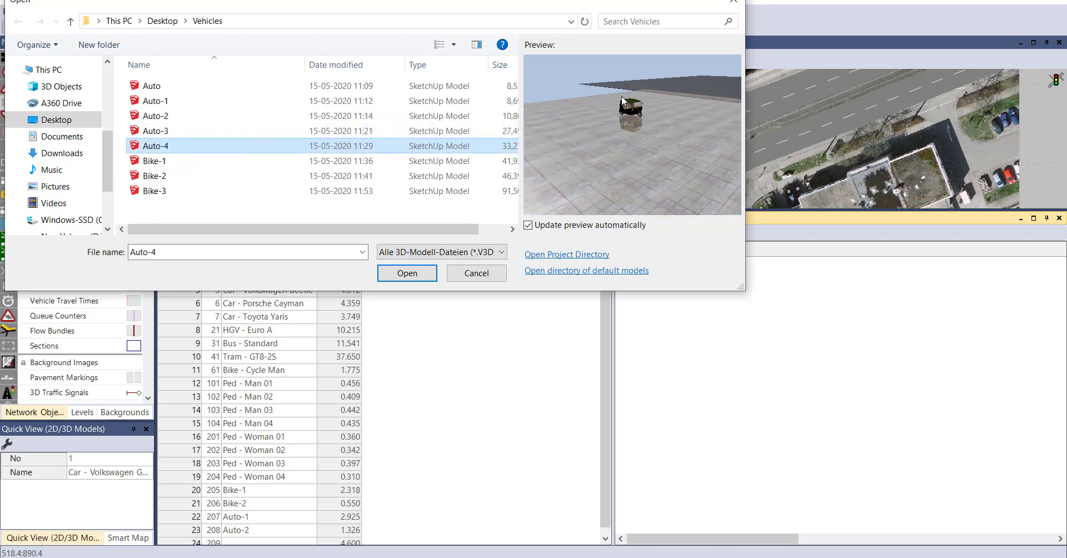
pyautogui.click(253, 132)
pyautogui.click(404, 273)
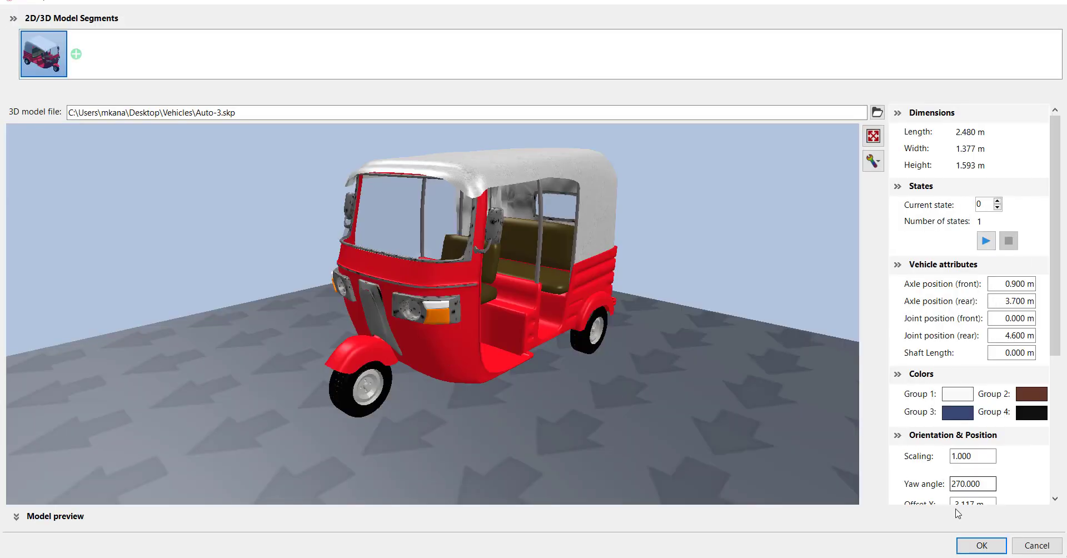
pyautogui.click(969, 550)
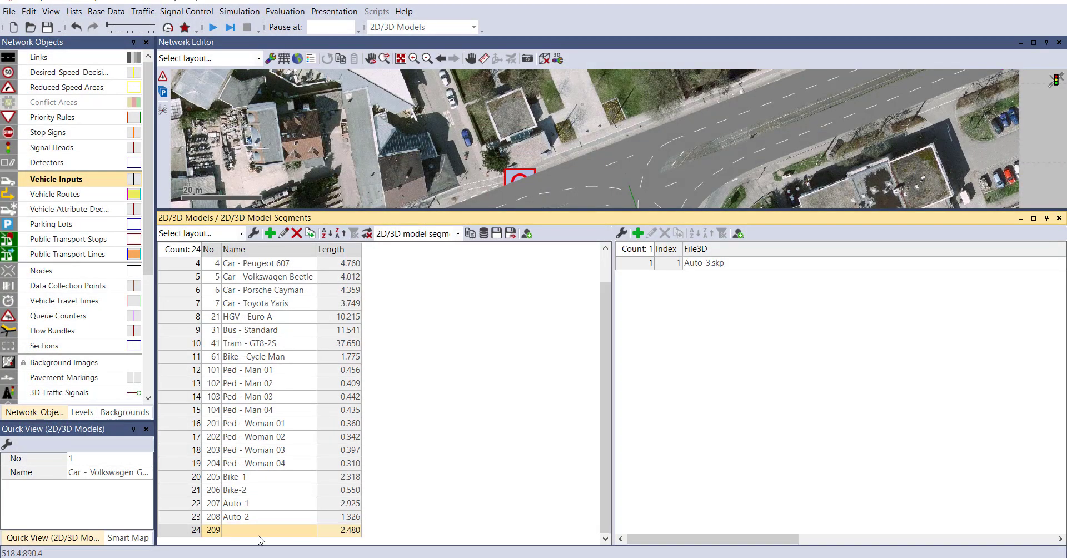
pyautogui.write('Auto-3')
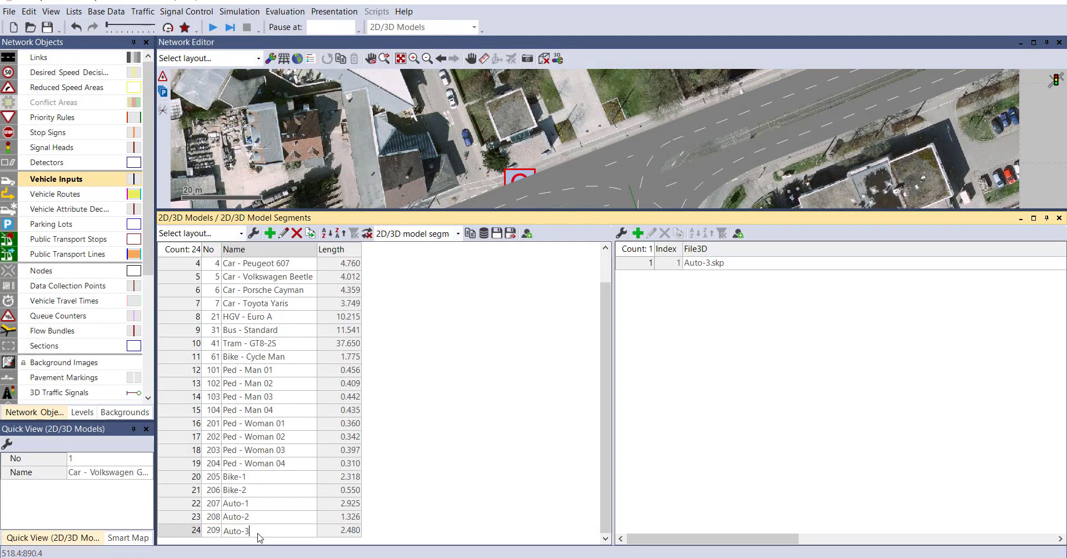
pyautogui.press('Return')
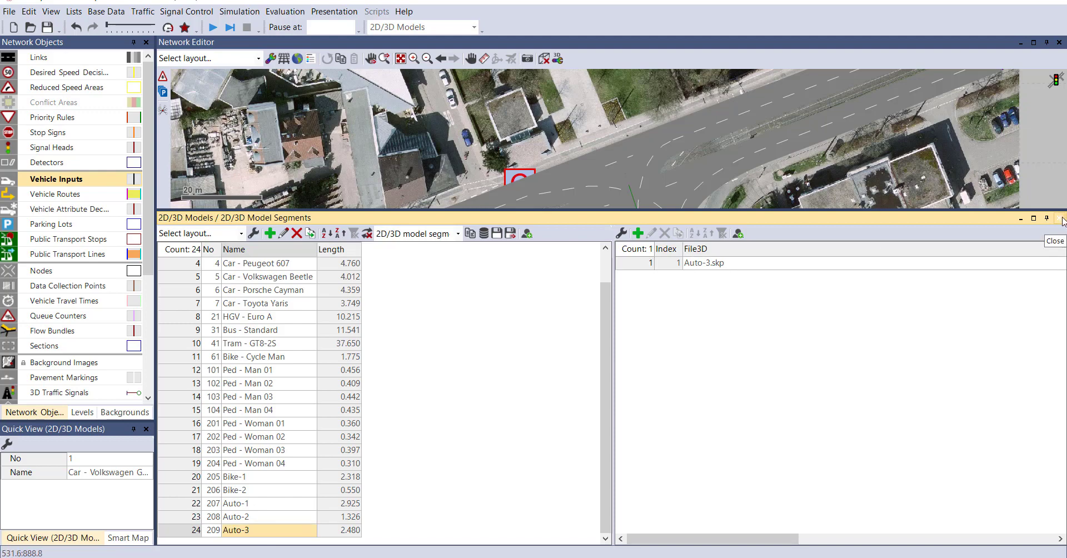
# Close the 2D/3D models list and open the 2D/3D Model Distributions list
pyautogui.click(1062, 221)
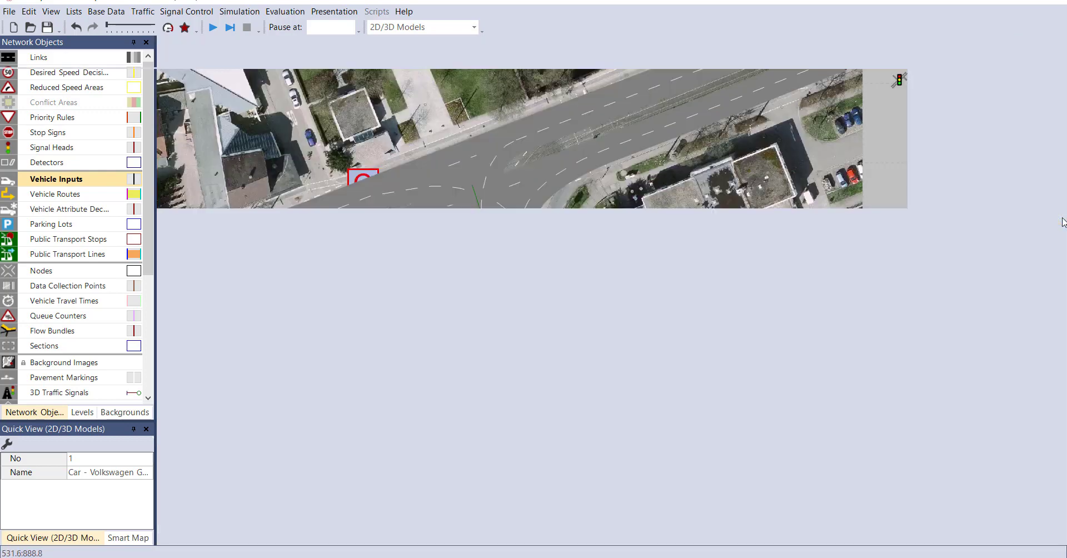
pyautogui.click(109, 12)
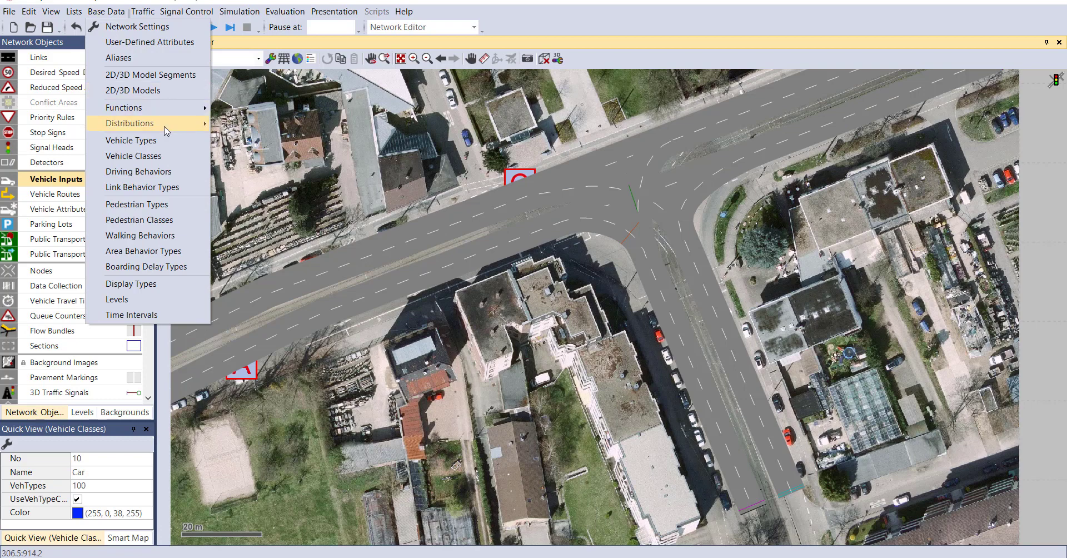
pyautogui.moveTo(166, 128)
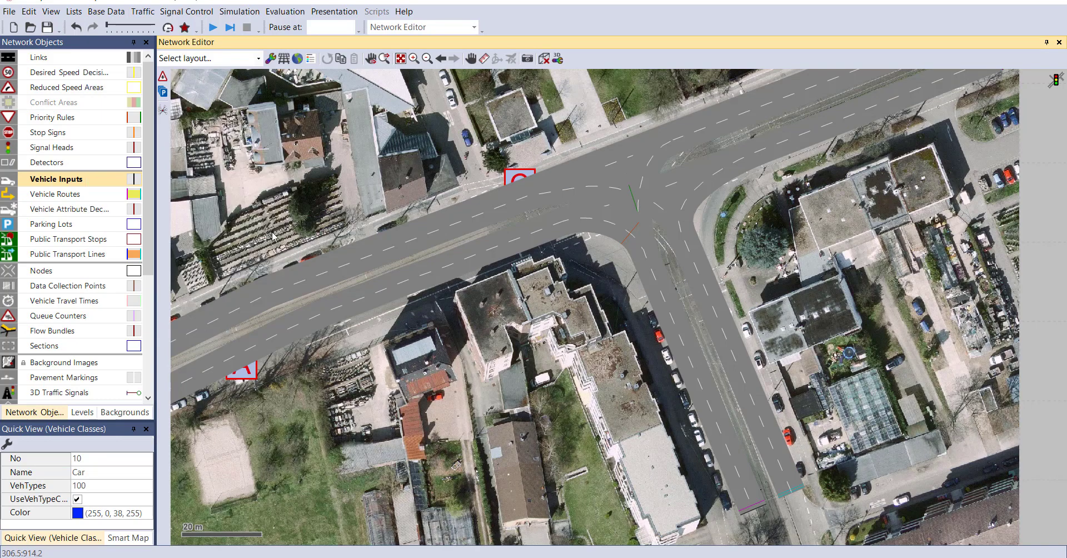
pyautogui.click(274, 237)
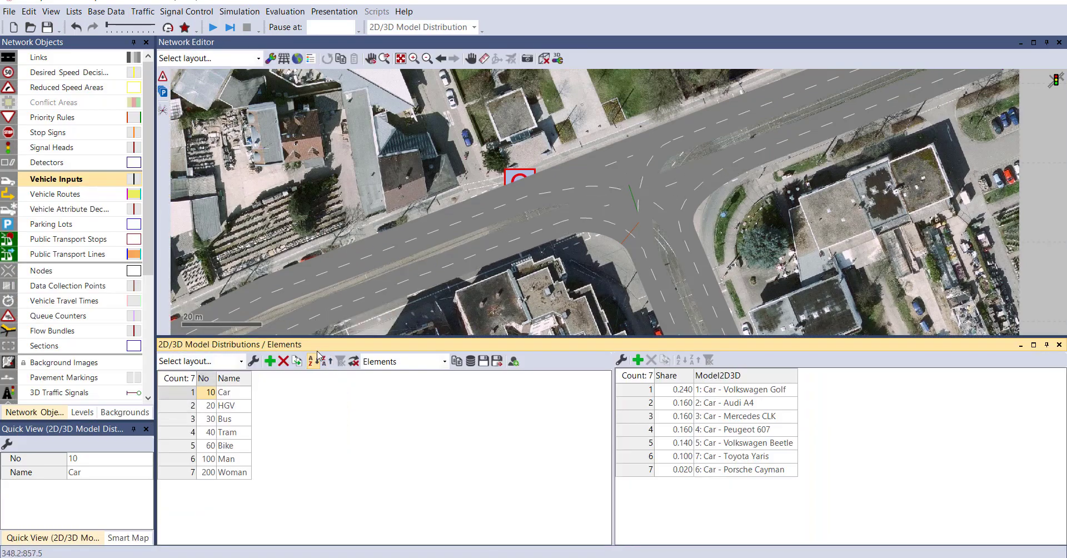
# Enlarge the list panel and inspect the models in the Car, HGV and Bus distributions
pyautogui.moveTo(317, 338); pyautogui.dragTo(317, 262)
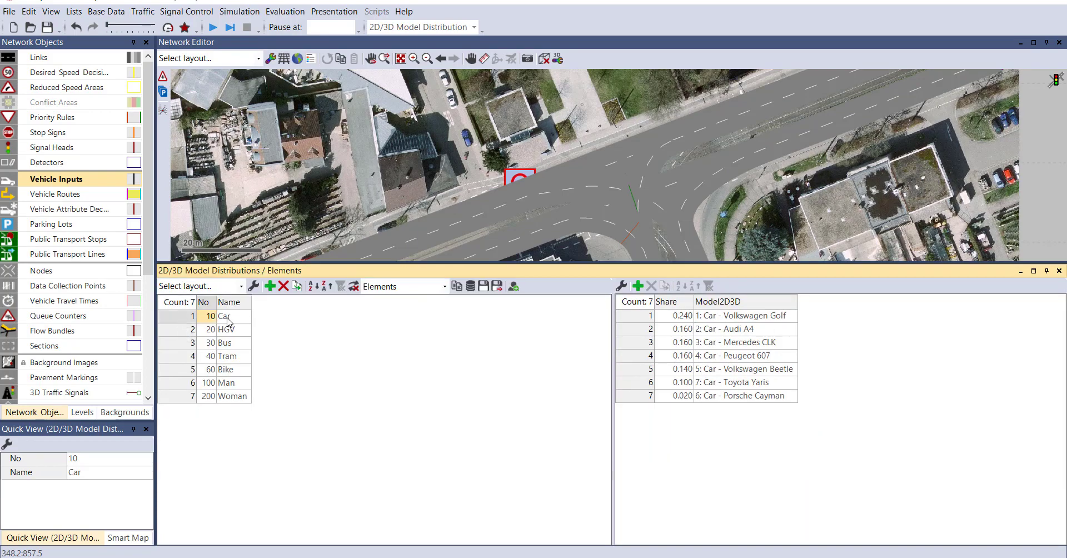
pyautogui.click(180, 321)
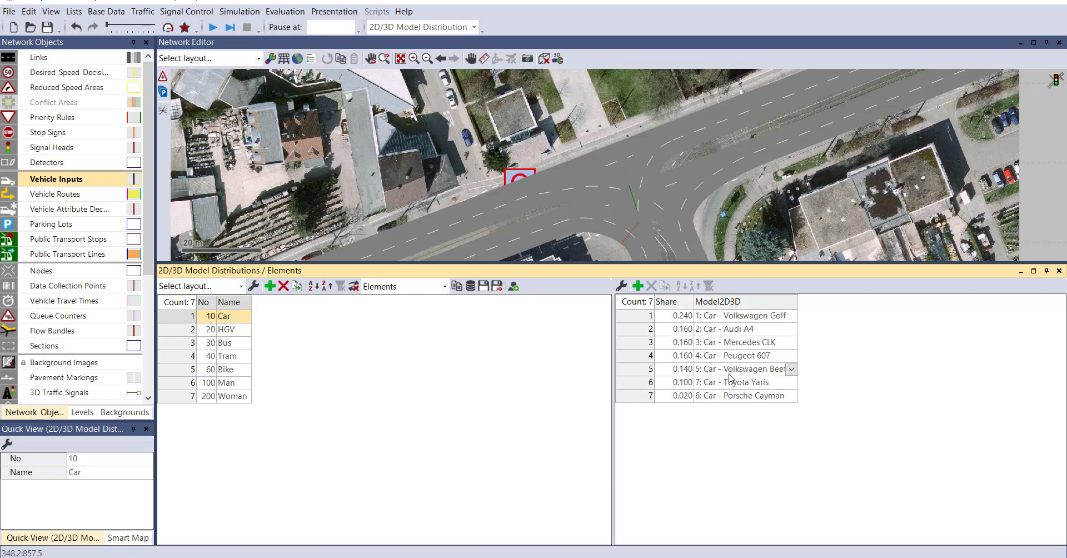
pyautogui.click(190, 332)
pyautogui.click(182, 343)
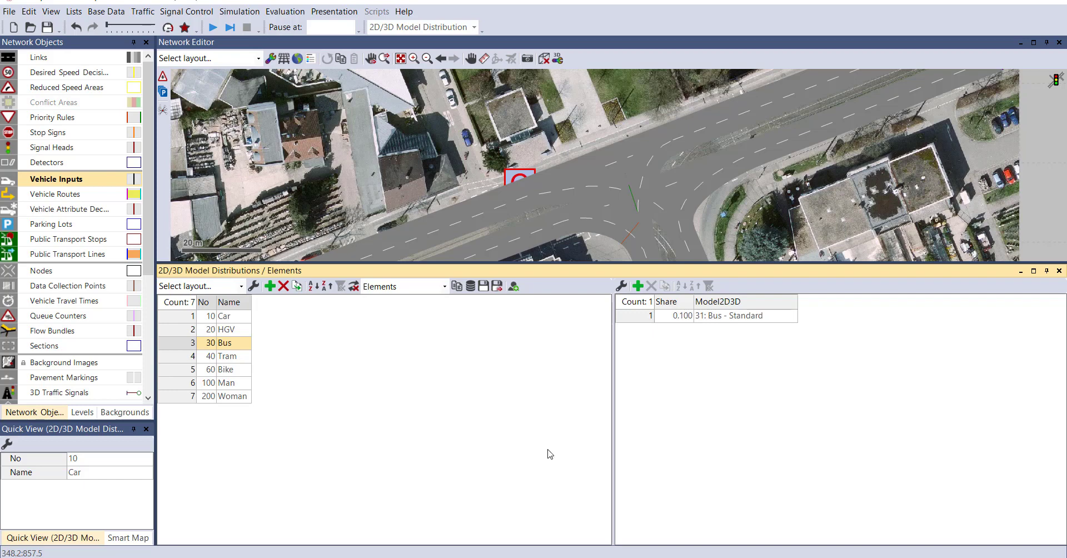
# Add a new model distribution, No 300, named Auto
pyautogui.rightClick(257, 420)
pyautogui.click(284, 443)
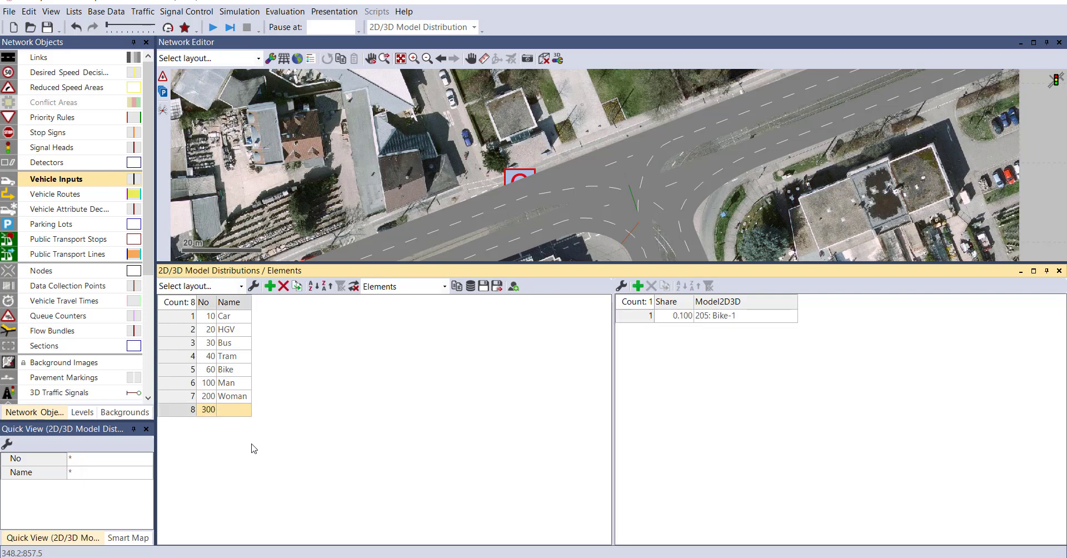
pyautogui.click(239, 411)
pyautogui.write('Auto')
pyautogui.press('Return')
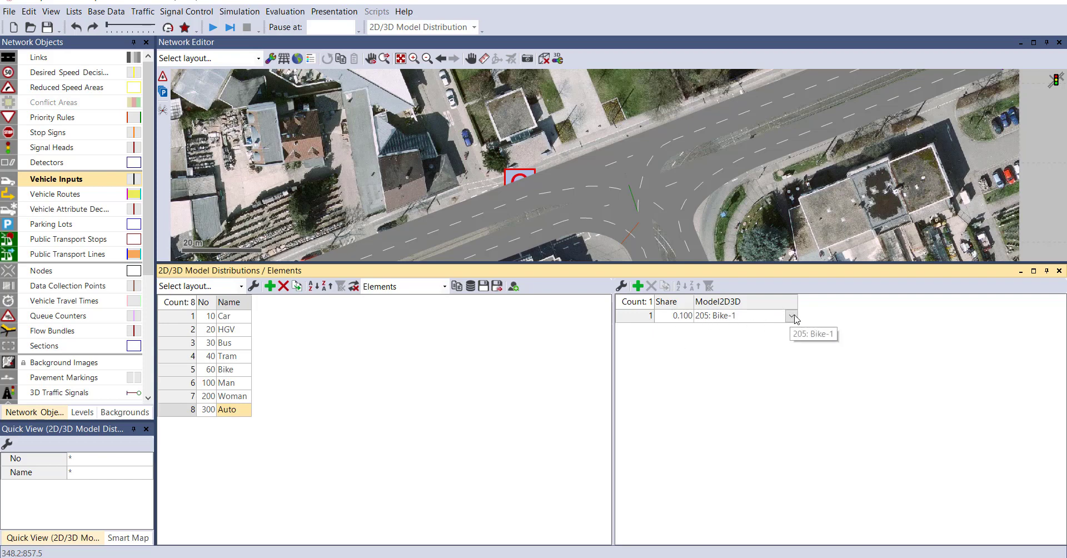
# Fill the Auto distribution with elements 207: Auto-1, 208: Auto-2 and 209: Auto-3
pyautogui.click(794, 317)
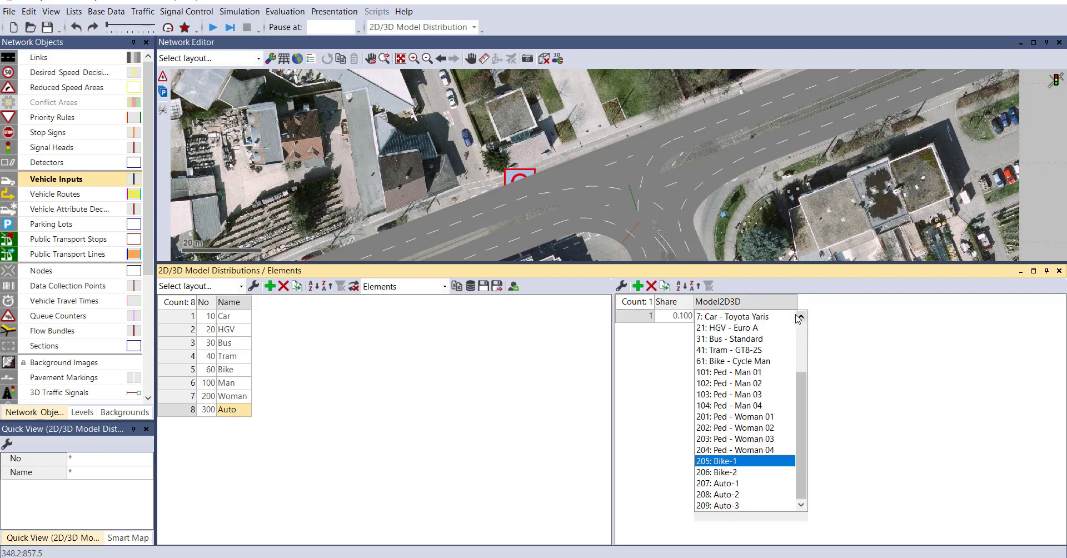
pyautogui.click(743, 485)
pyautogui.rightClick(677, 361)
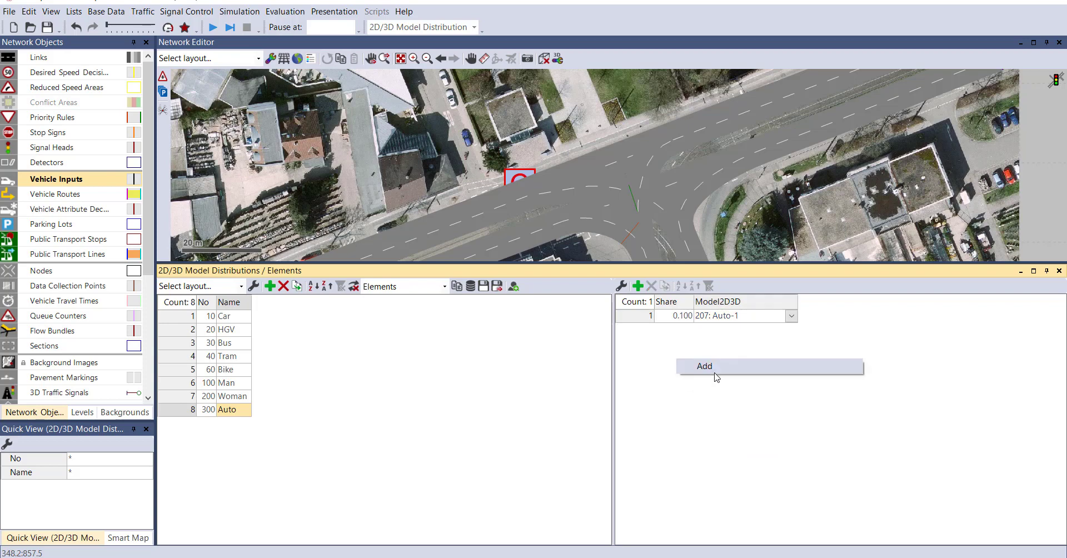
pyautogui.click(715, 371)
pyautogui.click(791, 330)
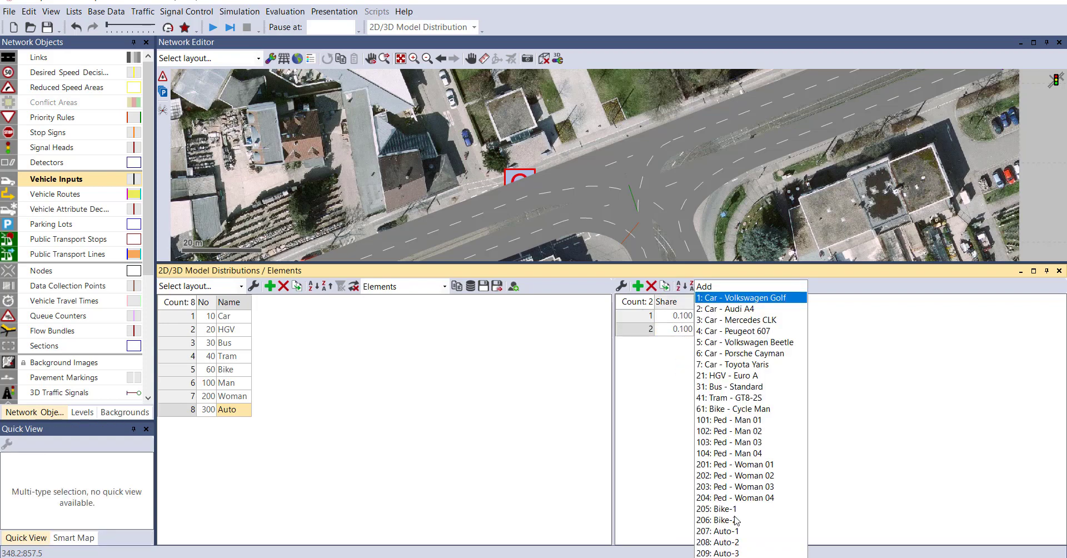
pyautogui.click(743, 541)
pyautogui.rightClick(669, 420)
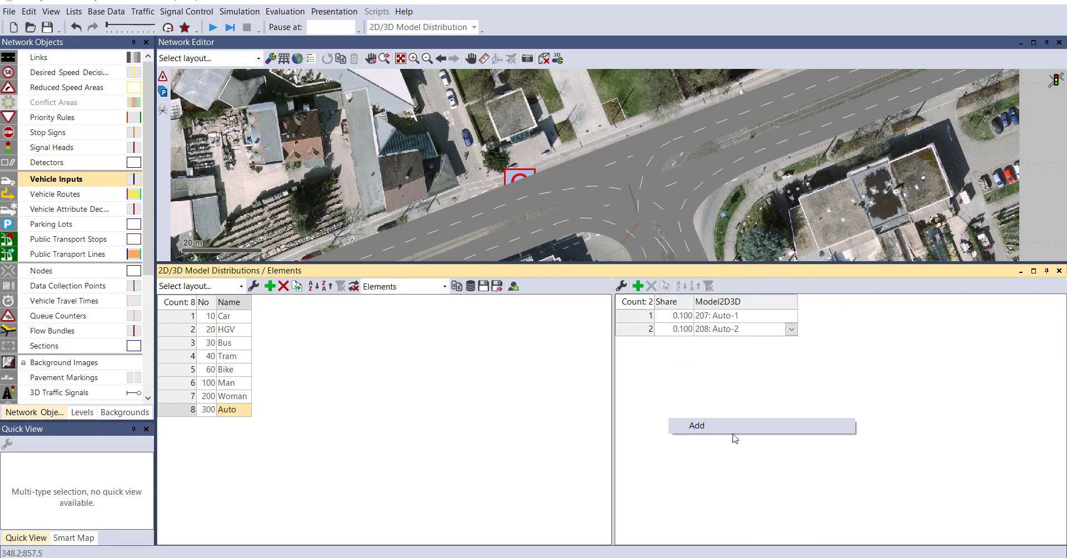
pyautogui.click(731, 431)
pyautogui.click(791, 343)
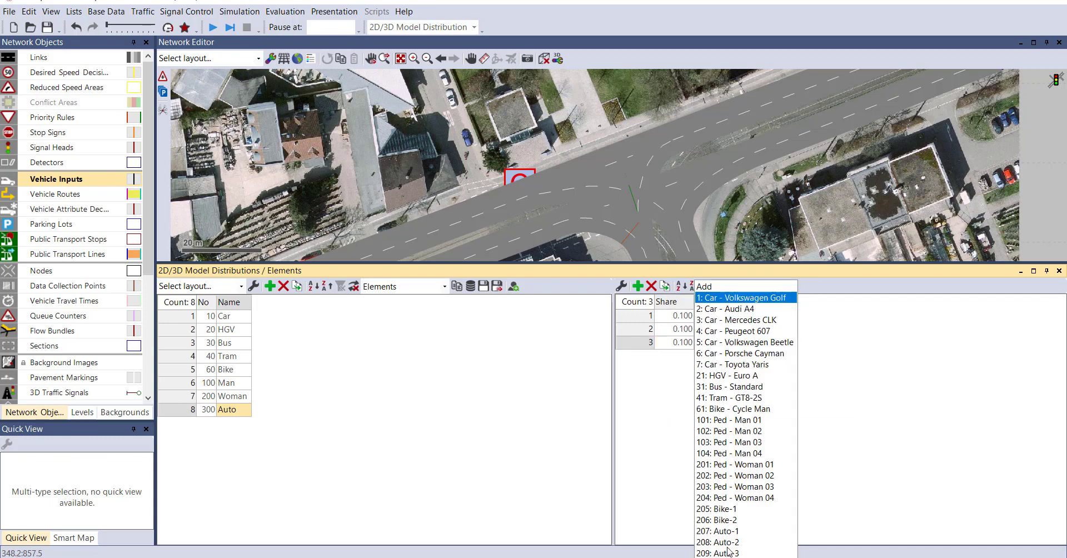
pyautogui.click(734, 553)
# Set the element shares to 0.4, 0.2 and 0.4
pyautogui.click(681, 321)
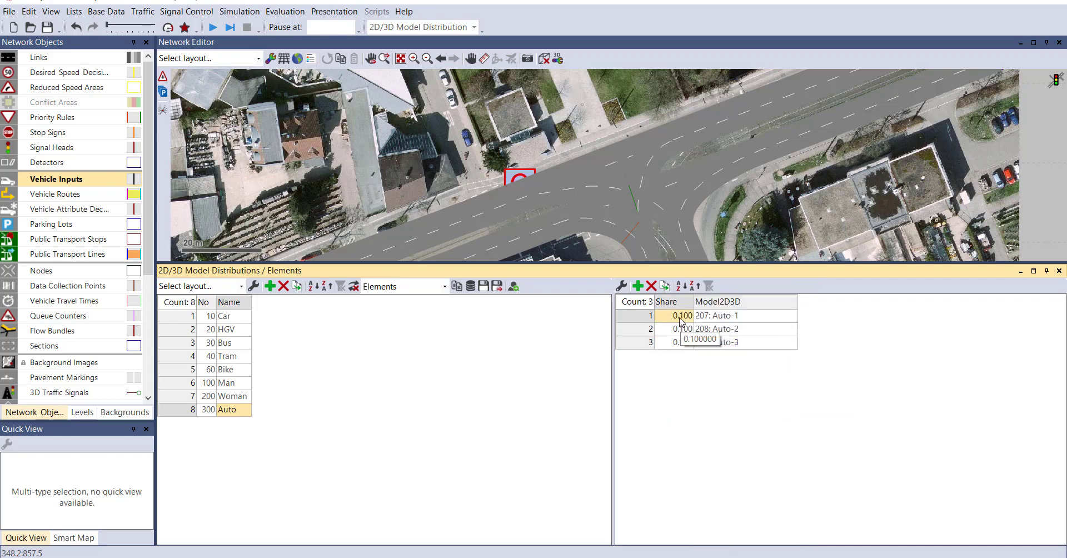
pyautogui.write('0.4')
pyautogui.click(676, 329)
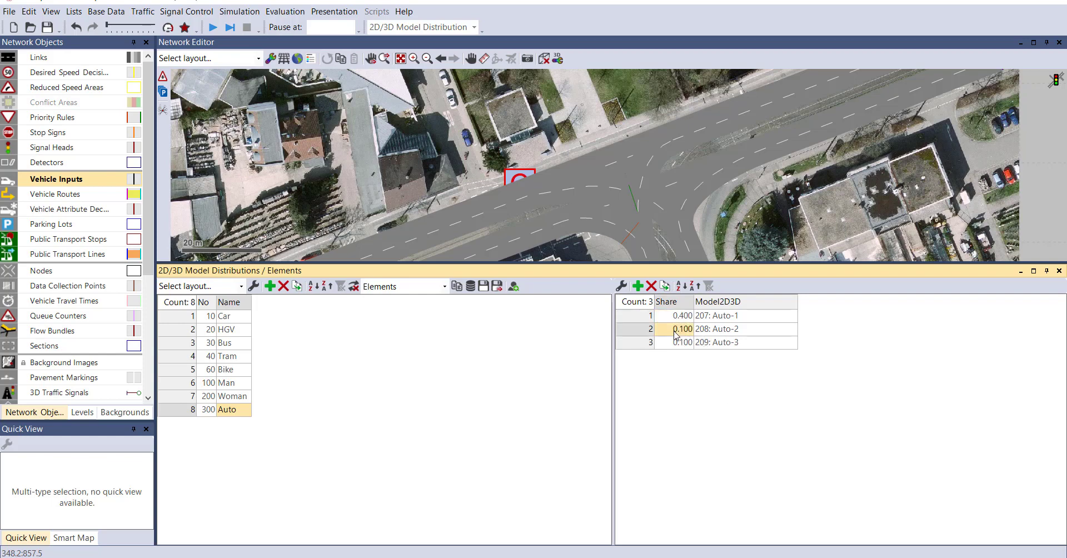
pyautogui.write('0.2')
pyautogui.click(681, 343)
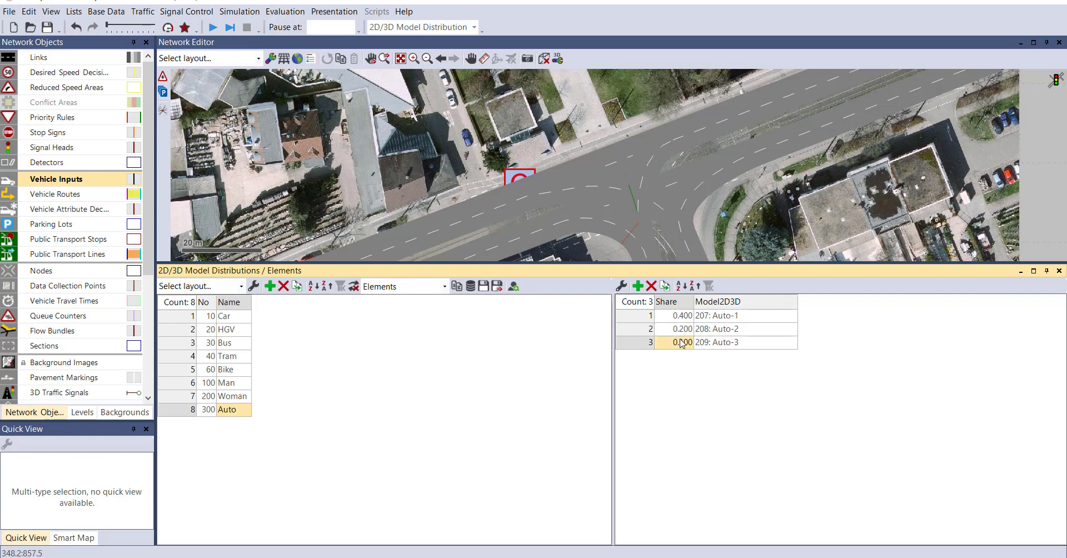
pyautogui.write('0.4')
# Commit the last 0.4 share and start renaming distribution 60 from Bike to Bicycle
pyautogui.click(674, 389)
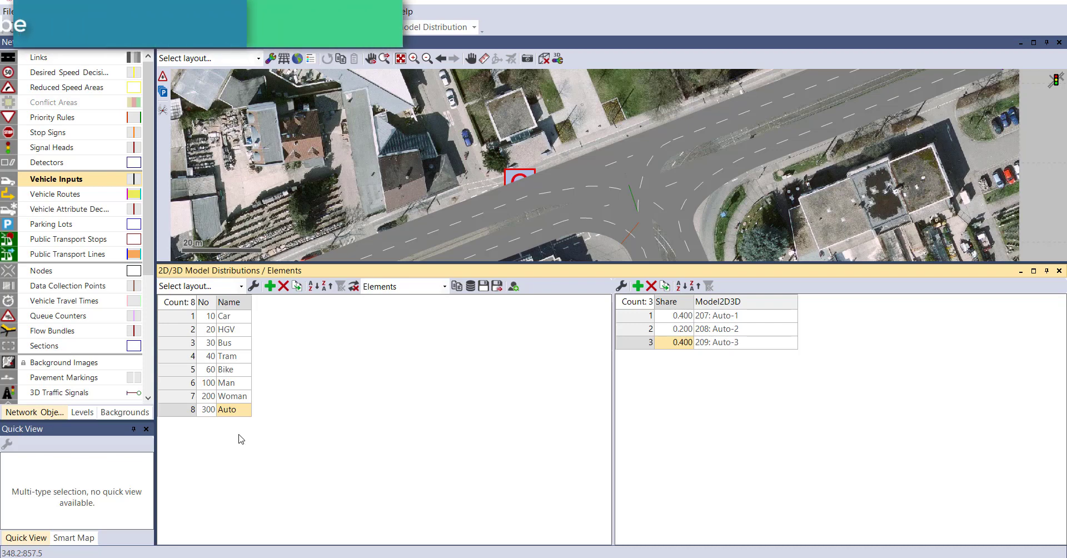
pyautogui.click(230, 369)
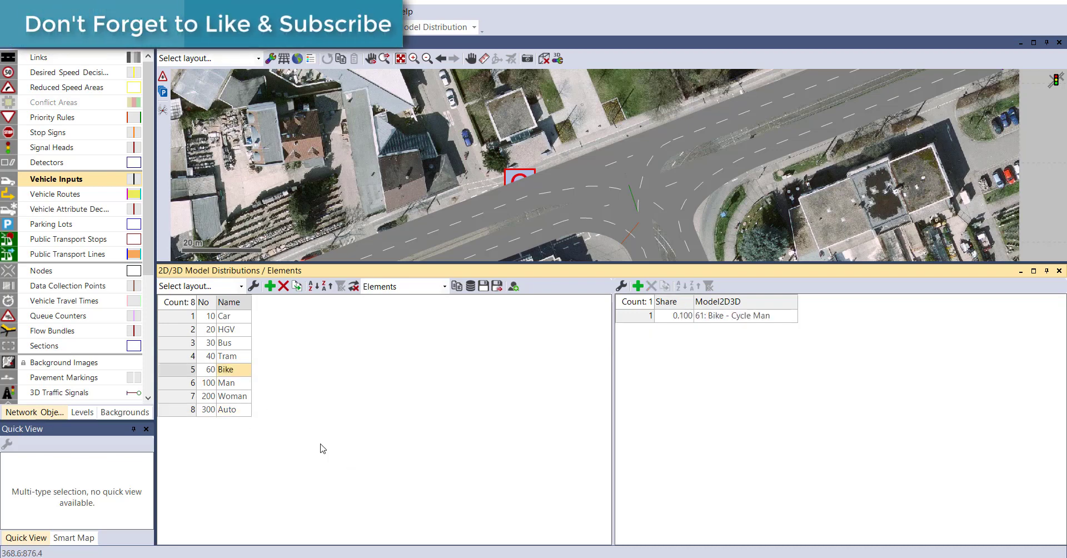
pyautogui.click(241, 370)
pyautogui.write('Bui')
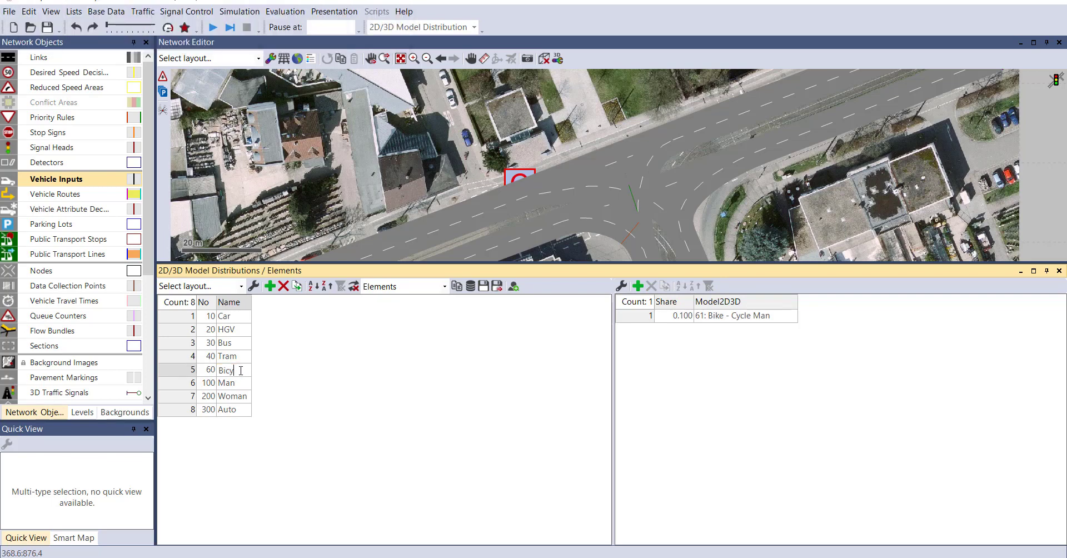
# Confirm the Bicycle name and add a new distribution, No 400, named Bike
pyautogui.press('Return')
pyautogui.rightClick(326, 417)
pyautogui.click(368, 448)
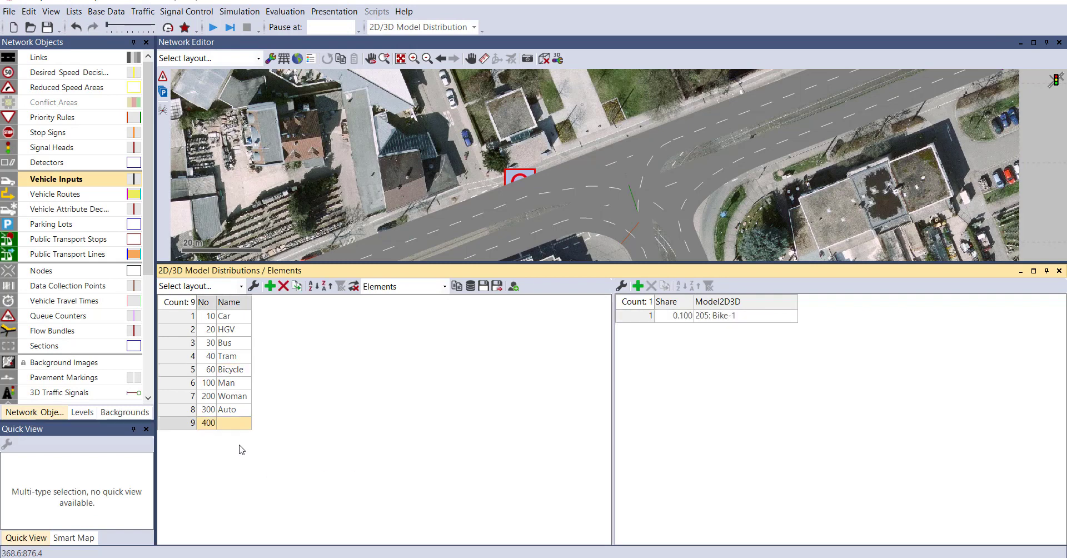
pyautogui.write('B')
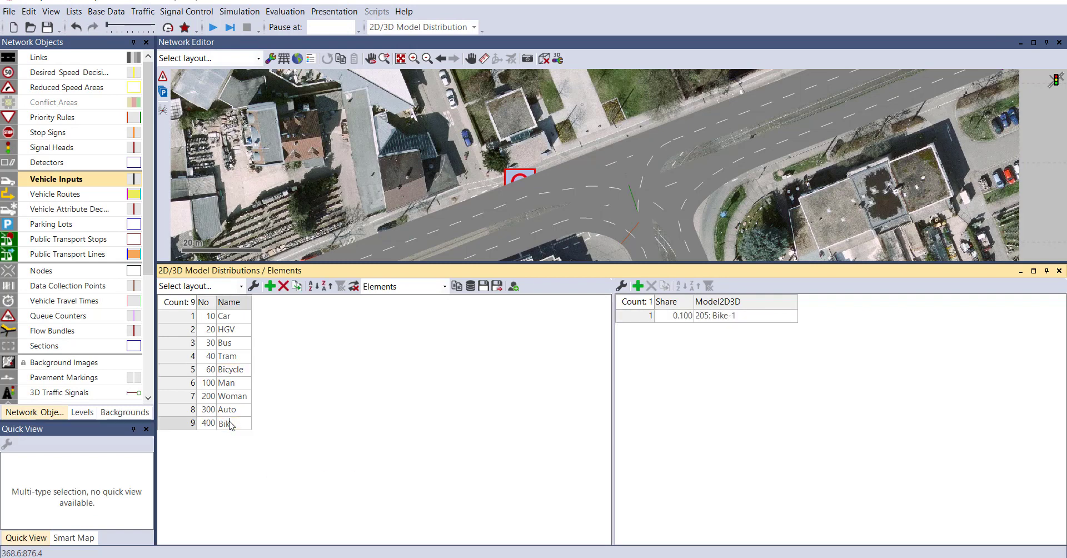
pyautogui.write('ike')
pyautogui.press('Return')
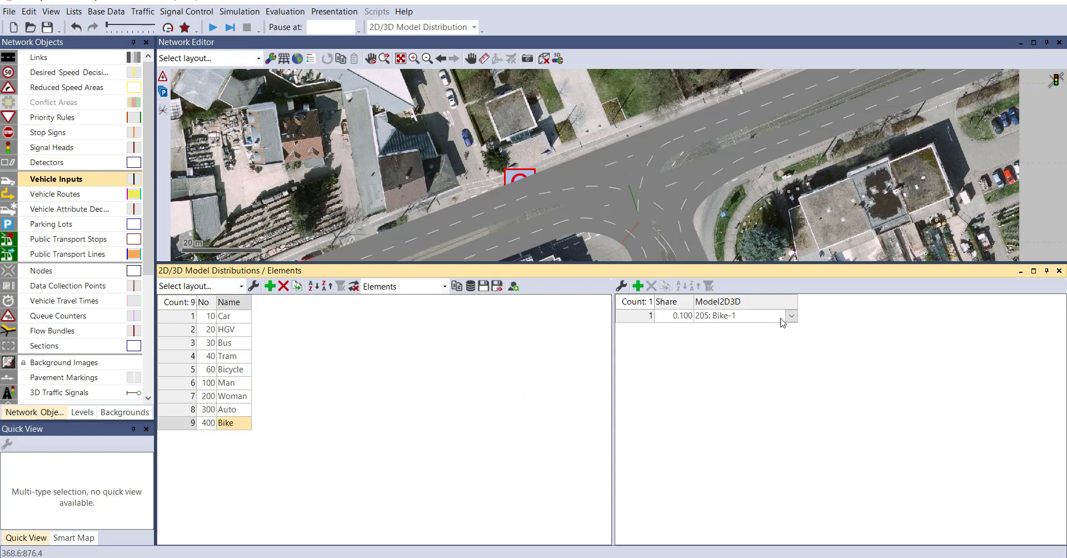
# Give the Bike distribution elements 205: Bike-1 and 206: Bike-2
pyautogui.click(790, 316)
pyautogui.click(746, 468)
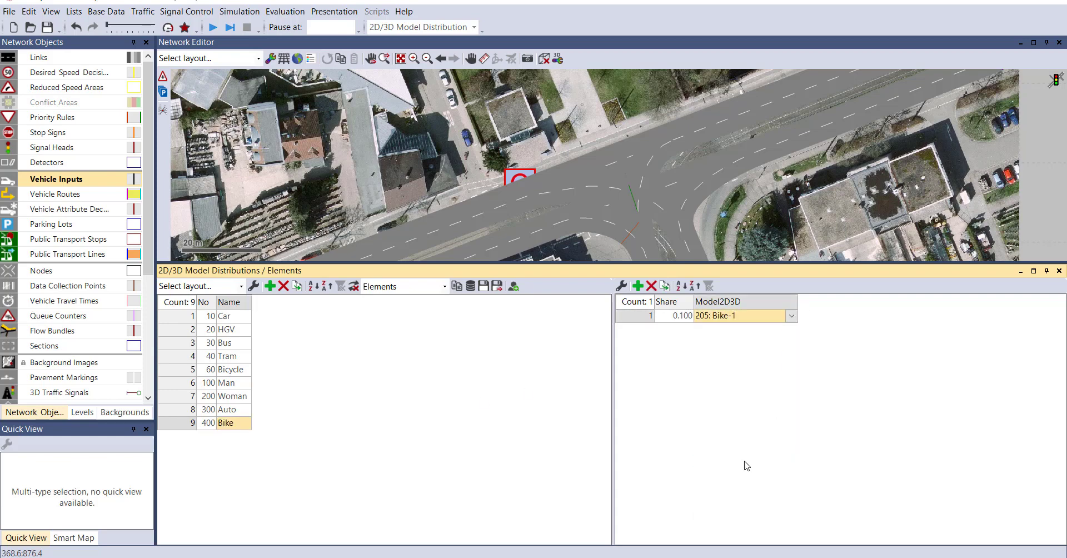
pyautogui.click(711, 371)
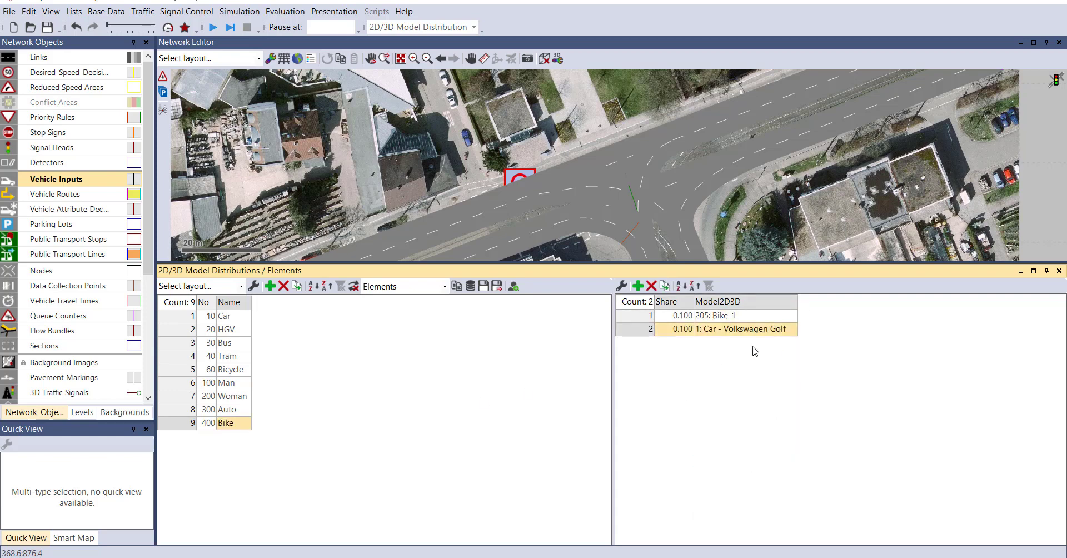
pyautogui.click(790, 329)
pyautogui.click(739, 521)
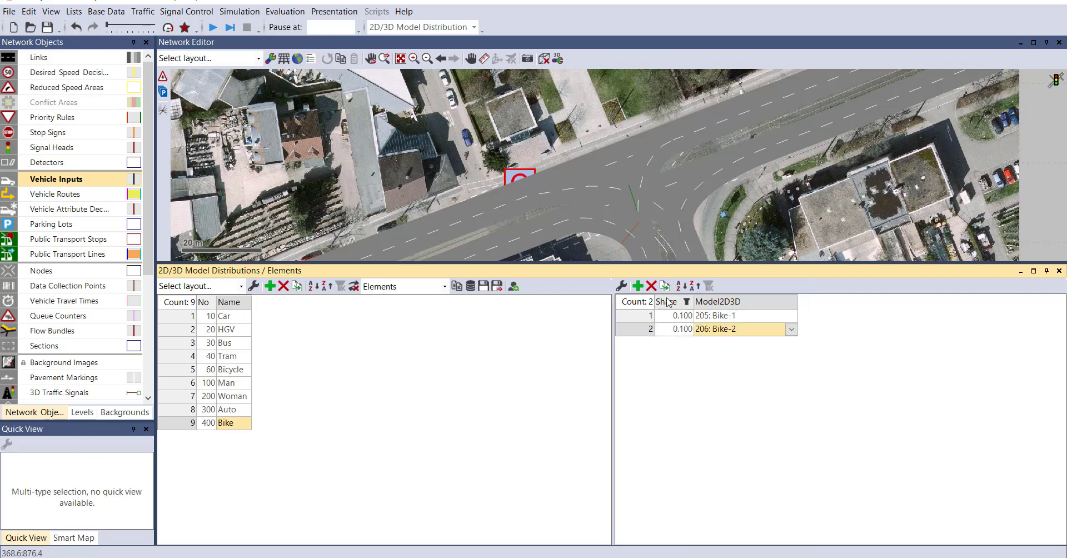
# Set both element shares to 0.5 and close the distributions list
pyautogui.click(679, 321)
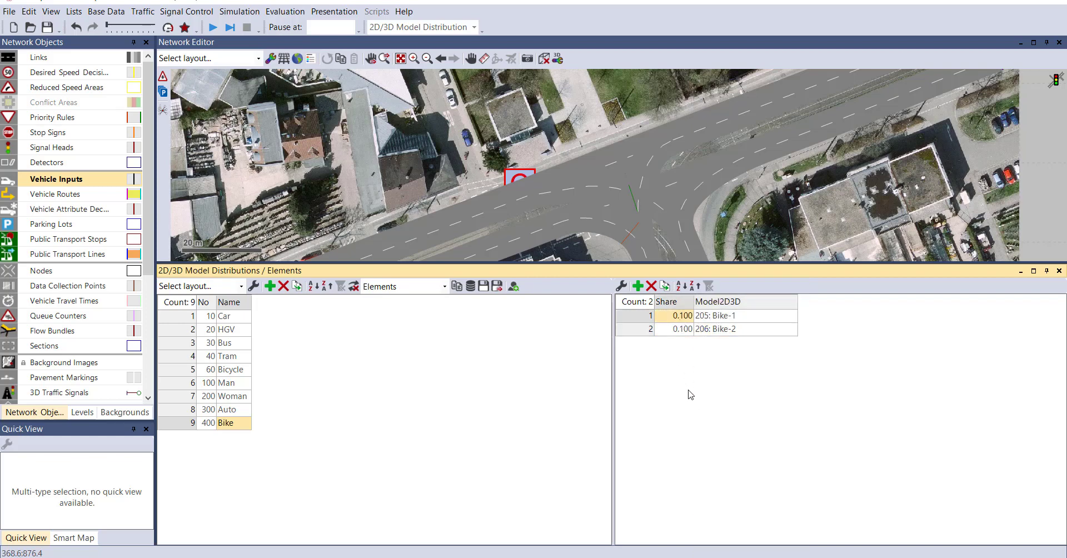
pyautogui.write('0.5')
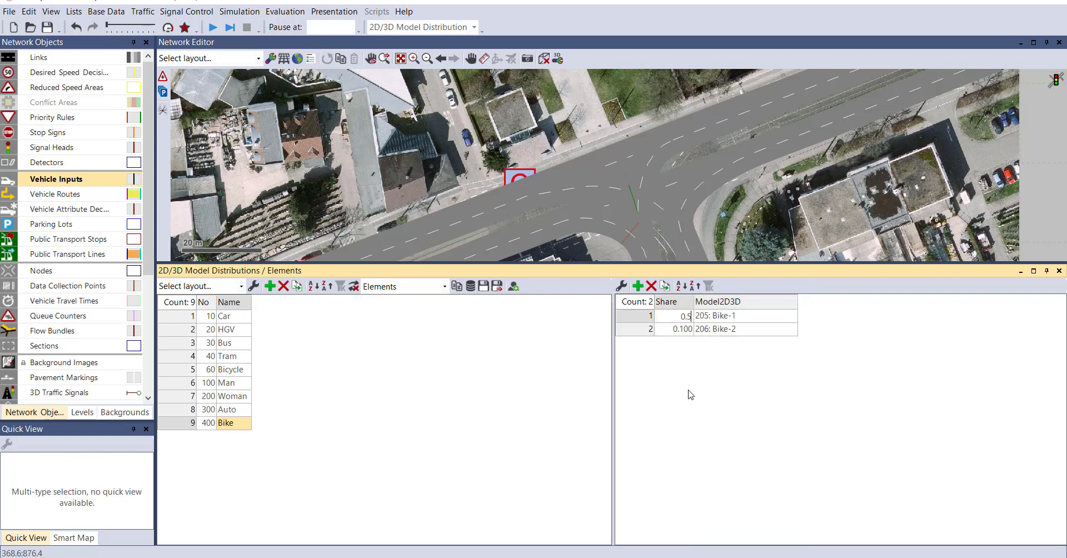
pyautogui.click(684, 329)
pyautogui.press('BackSpace')
pyautogui.press('Return')
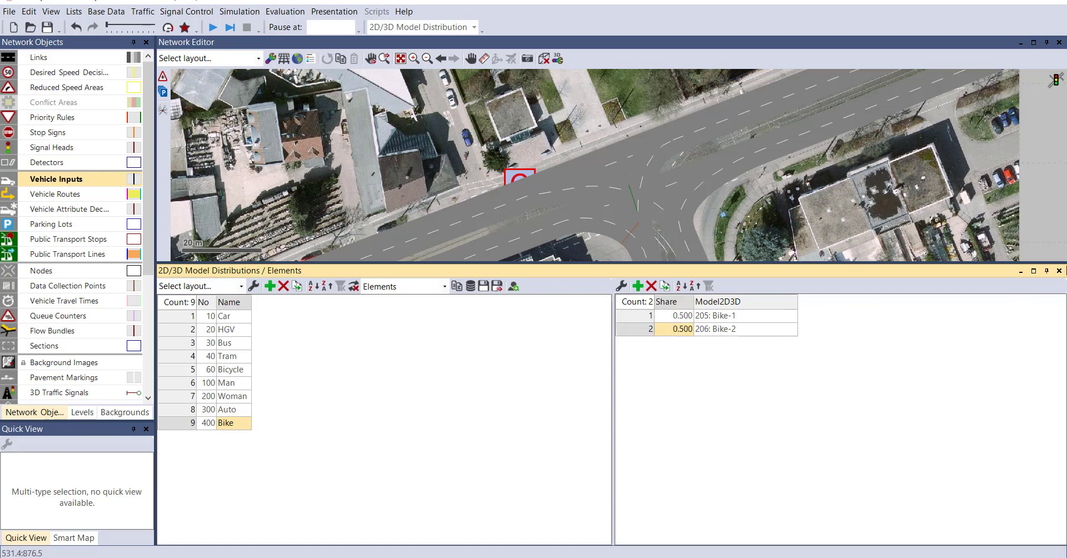
pyautogui.click(1058, 271)
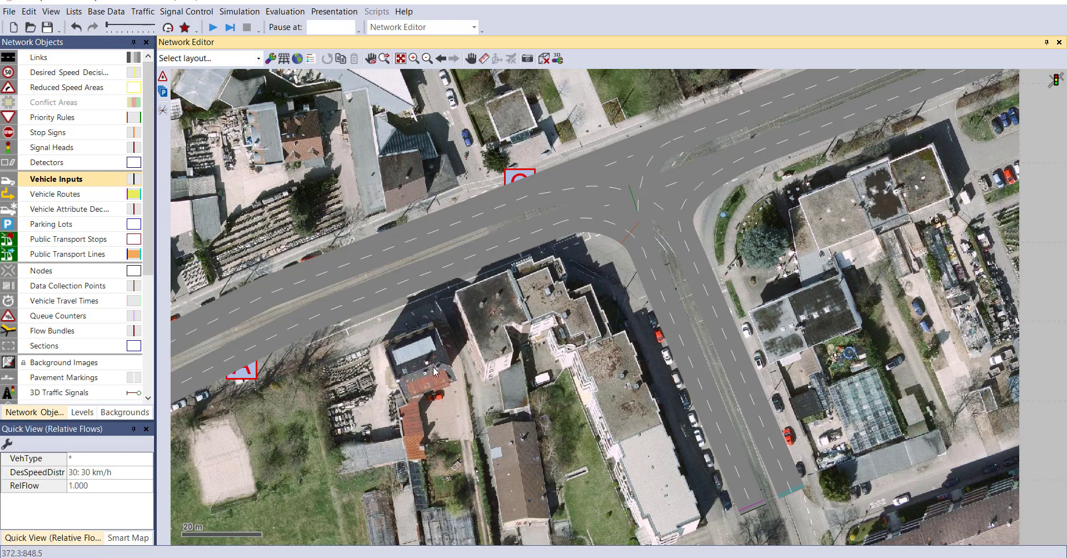
# Add vehicle type 610 named Auto using the 300: Auto model distribution
pyautogui.click(106, 11)
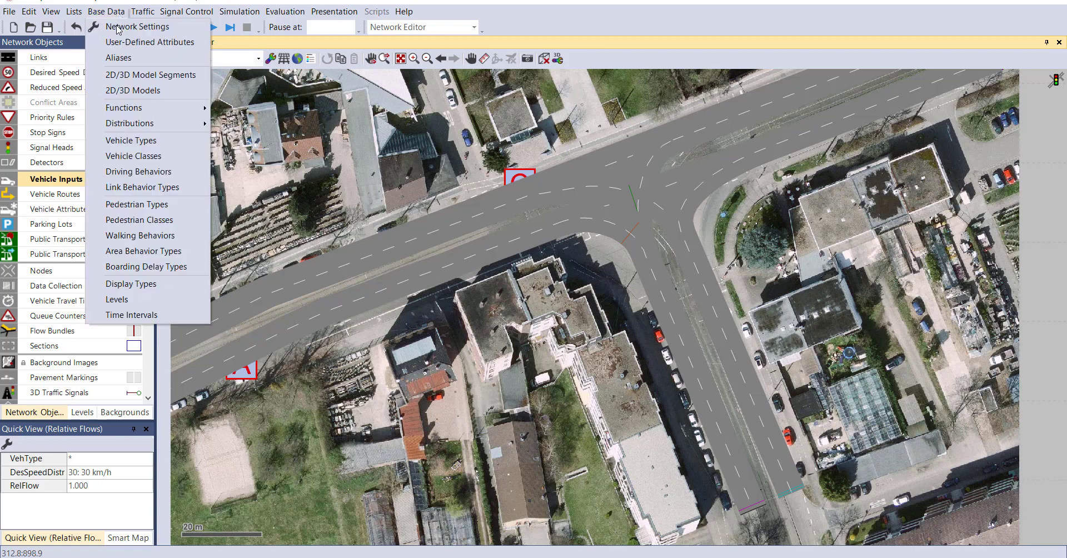
pyautogui.click(150, 140)
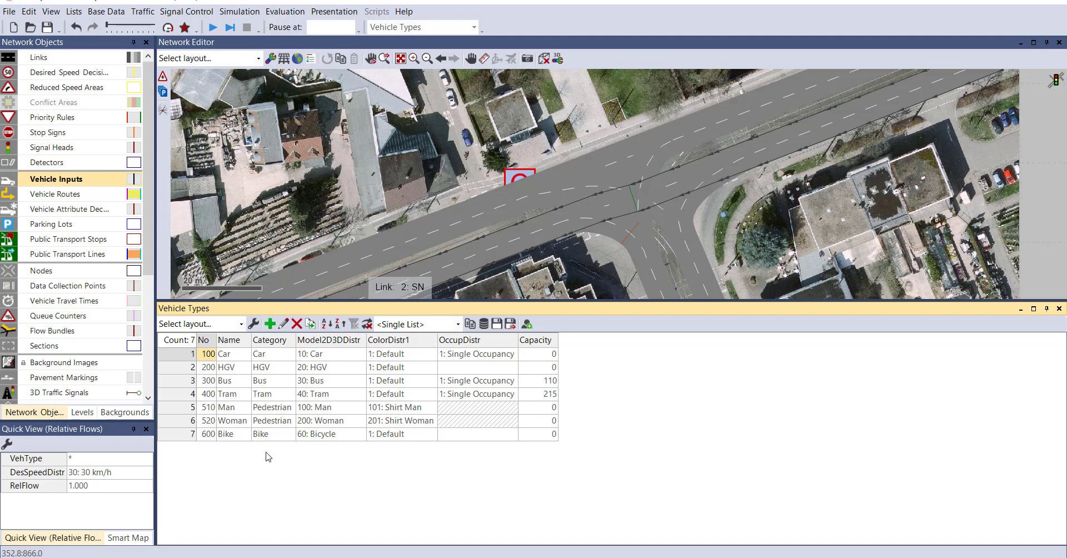
pyautogui.rightClick(249, 461)
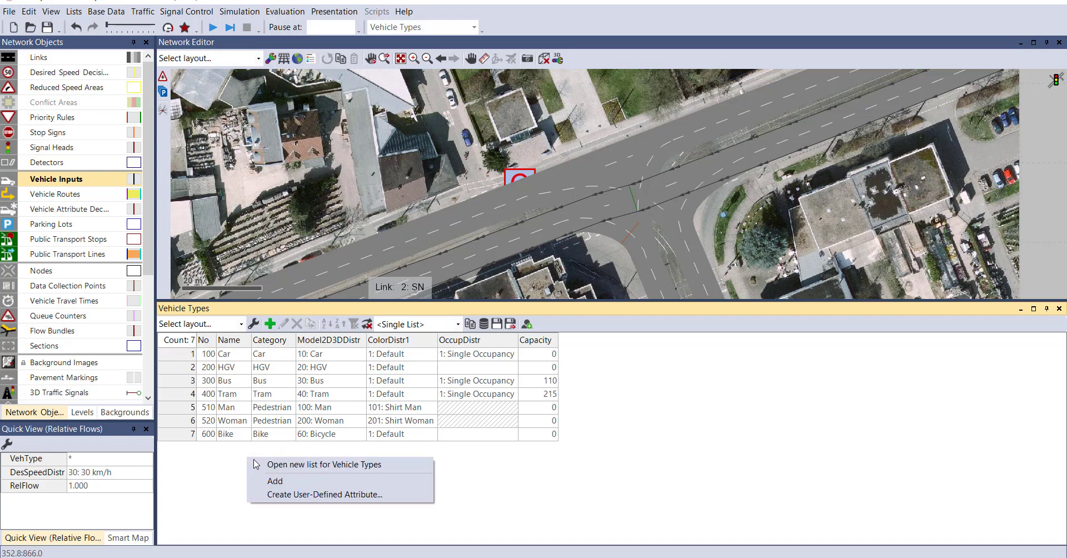
pyautogui.click(278, 482)
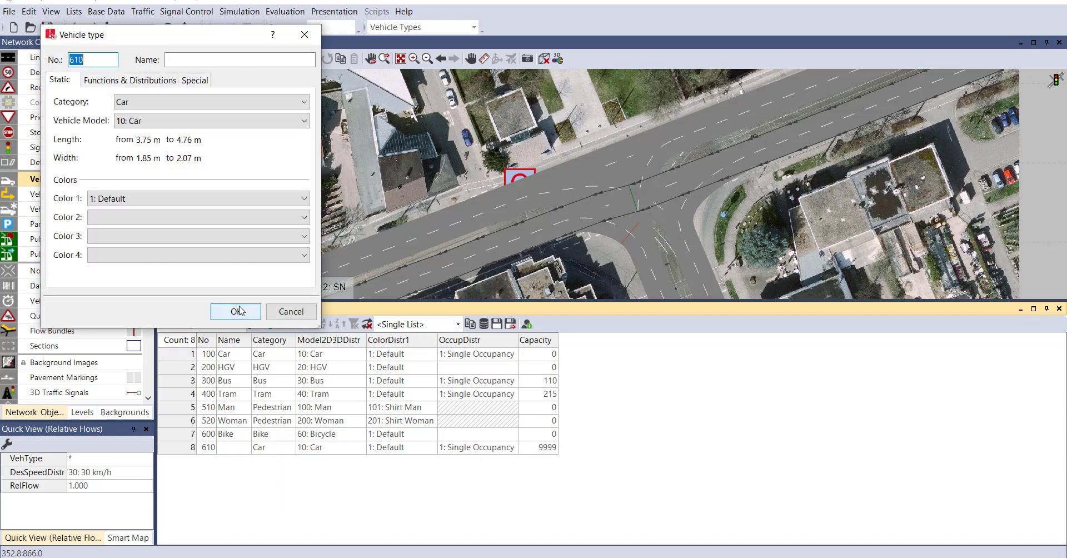
pyautogui.click(215, 57)
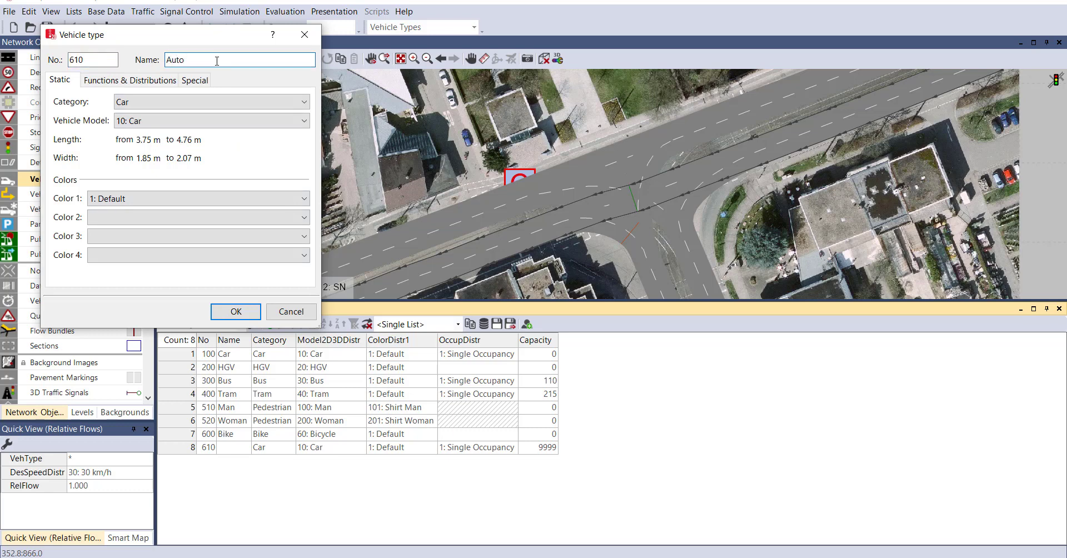
pyautogui.click(146, 121)
pyautogui.click(161, 213)
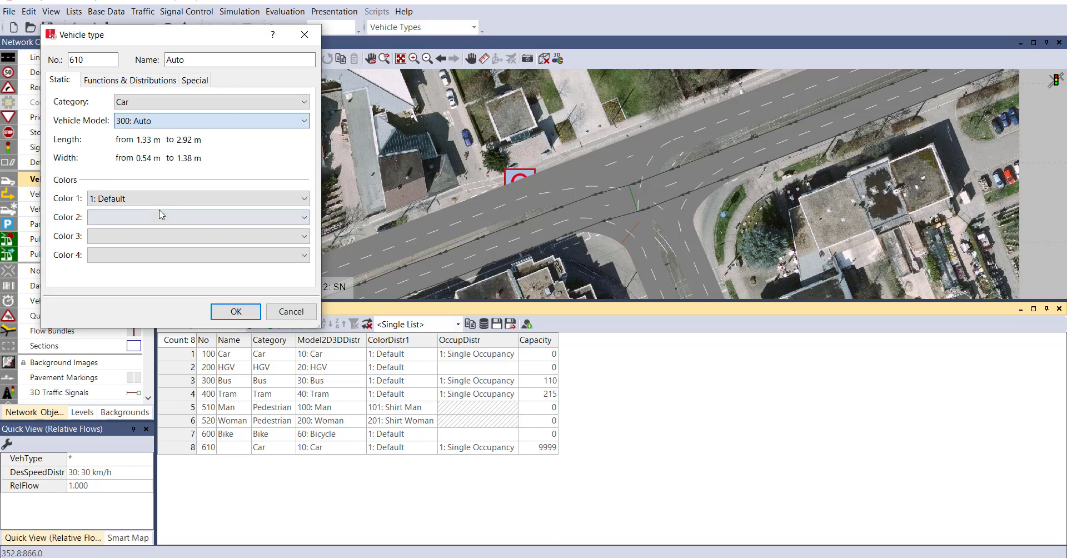
pyautogui.click(234, 311)
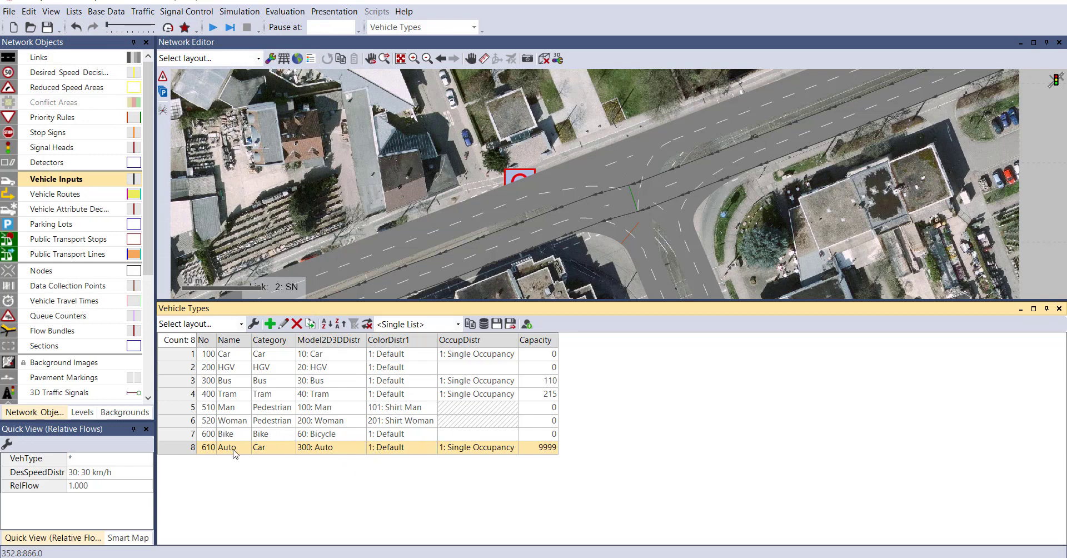
# Set the Auto vehicle type's capacity to 3
pyautogui.click(544, 451)
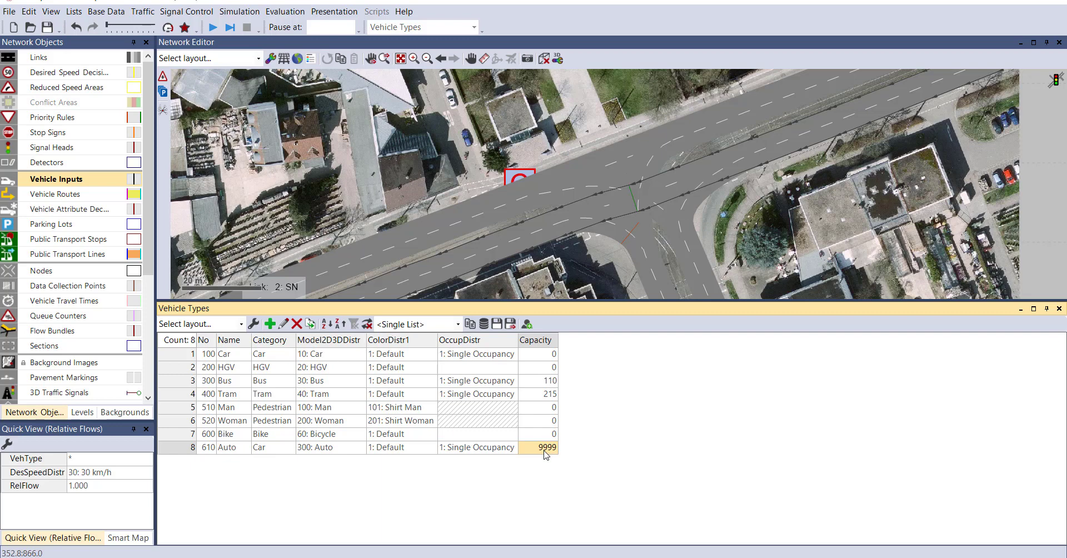
pyautogui.write('3')
pyautogui.press('Return')
# Add vehicle type 620 with its category set to Bike
pyautogui.rightClick(197, 475)
pyautogui.click(222, 497)
pyautogui.click(248, 102)
pyautogui.click(247, 103)
pyautogui.click(248, 102)
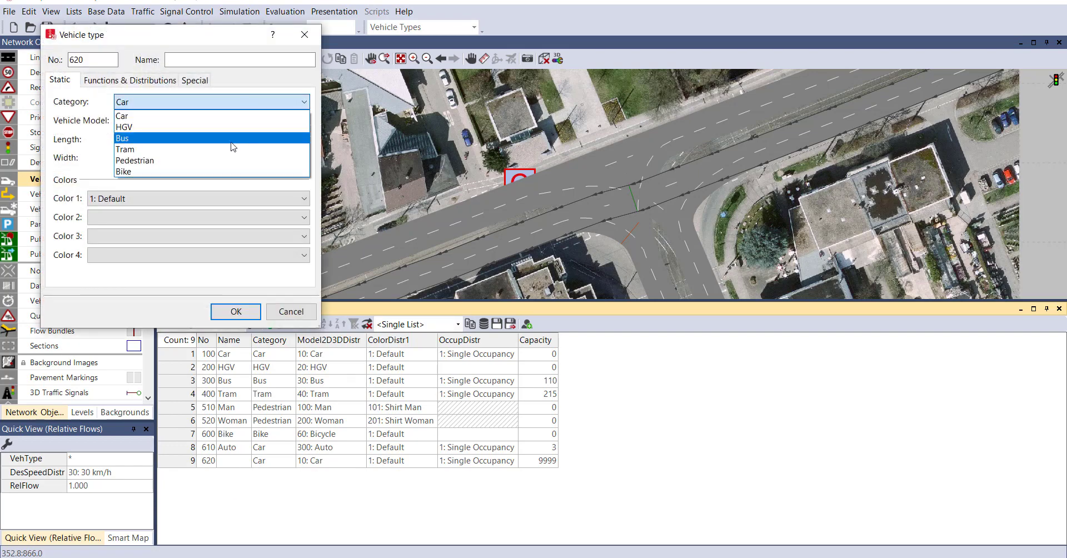
pyautogui.click(229, 171)
# Assign it the 400: Bike model distribution and capacity 2, then close the Vehicle Types list
pyautogui.click(199, 63)
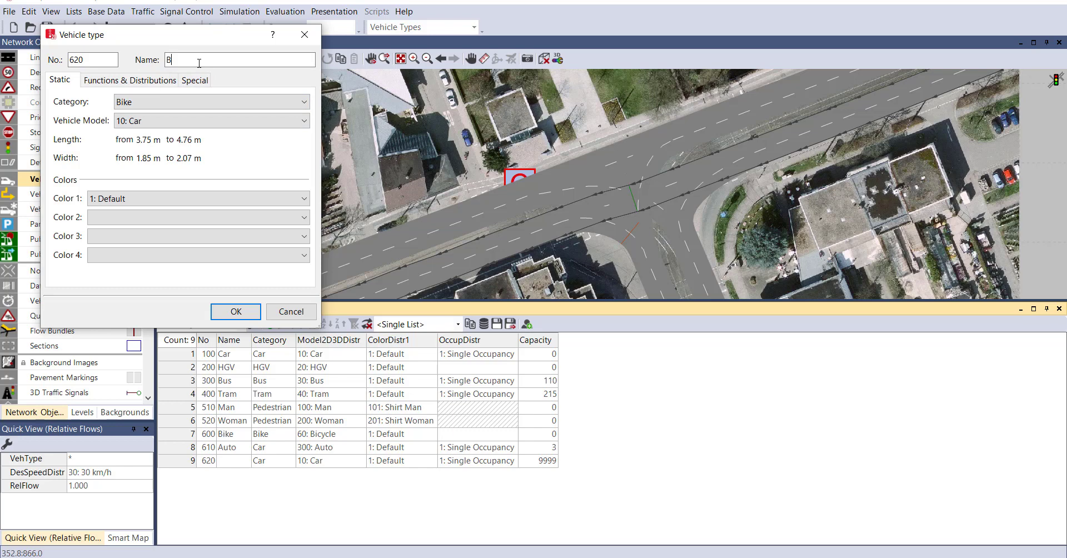
pyautogui.click(169, 126)
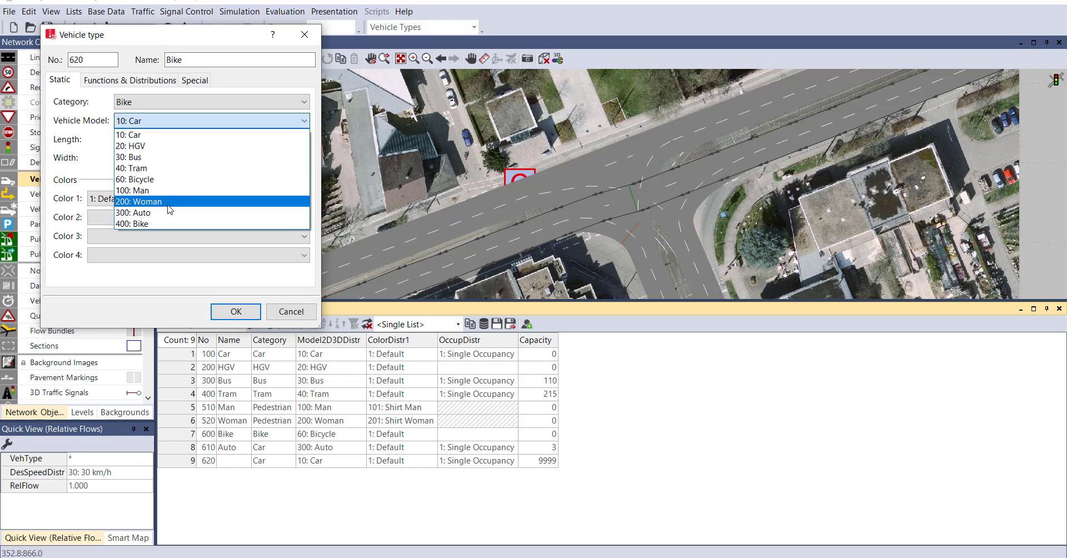
pyautogui.click(169, 223)
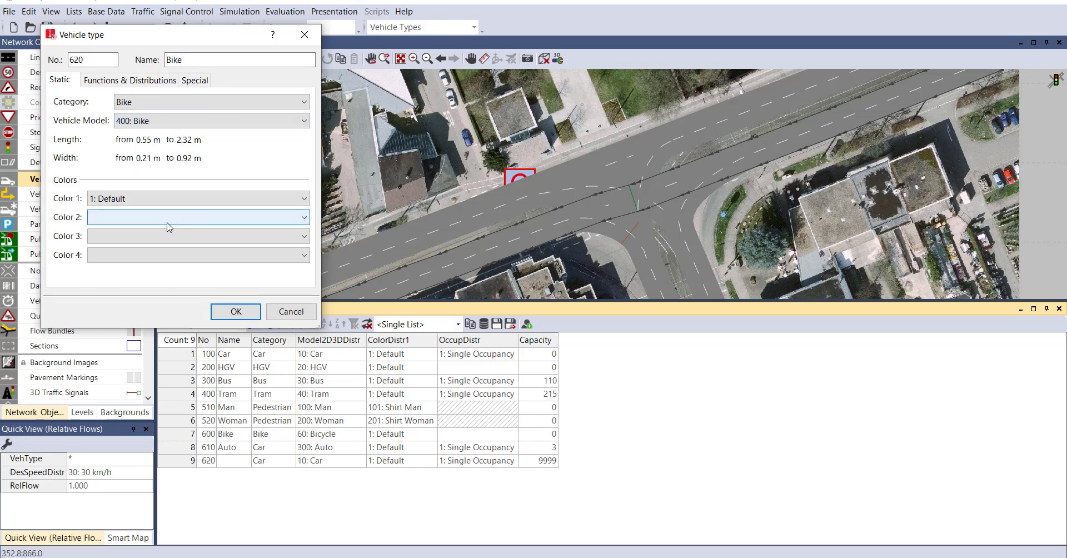
pyautogui.click(236, 311)
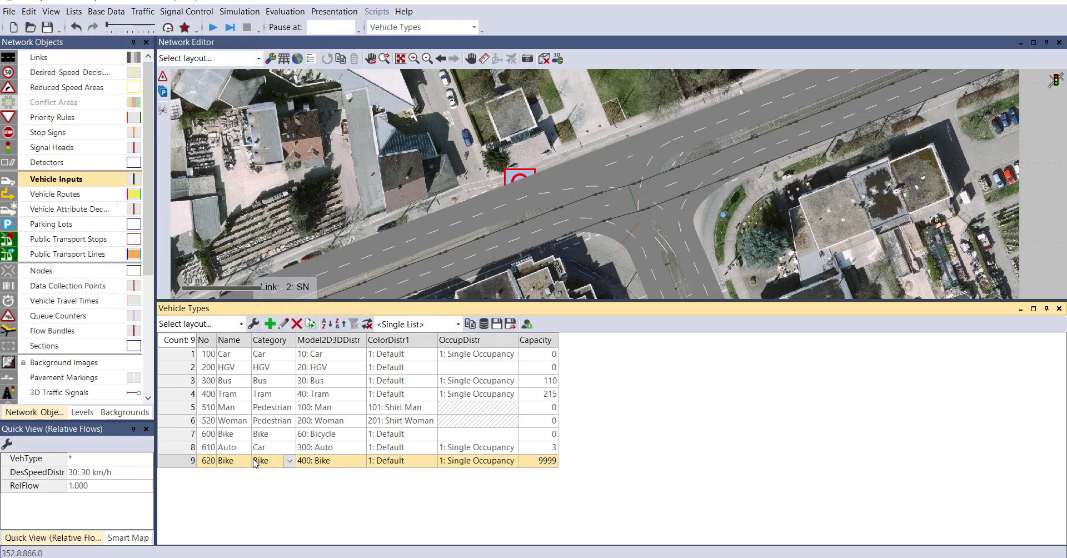
pyautogui.click(545, 461)
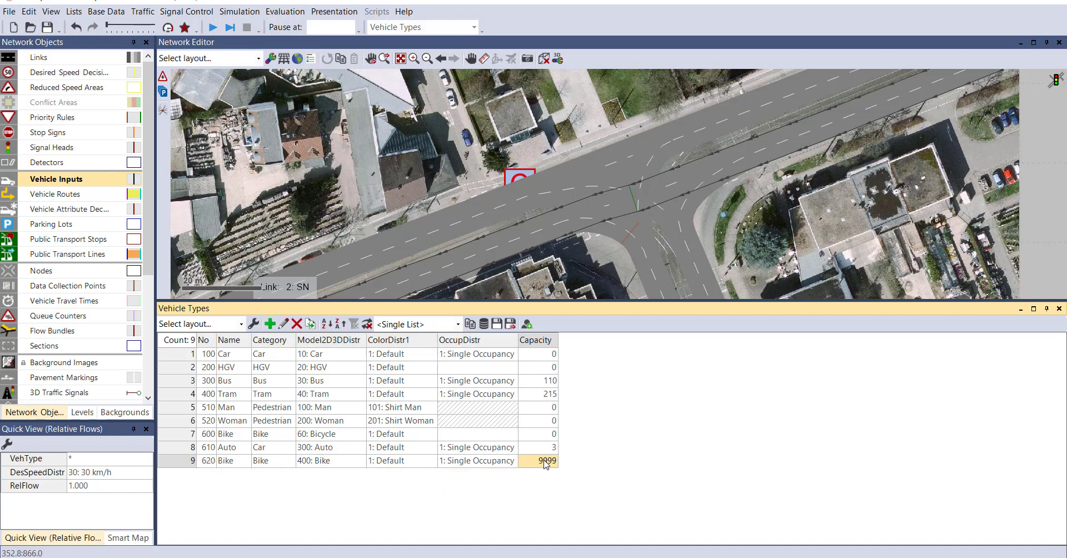
pyautogui.click(1059, 309)
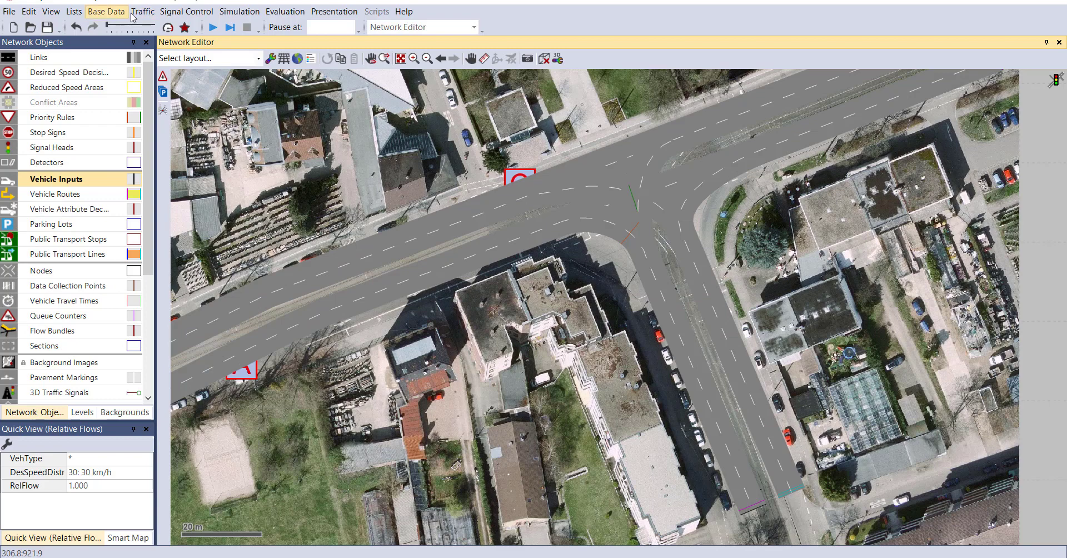
# In composition Vissim-1, change the tram entry to 610: Auto and the Man entry to 620: Bike
pyautogui.click(141, 12)
pyautogui.click(172, 25)
pyautogui.click(181, 383)
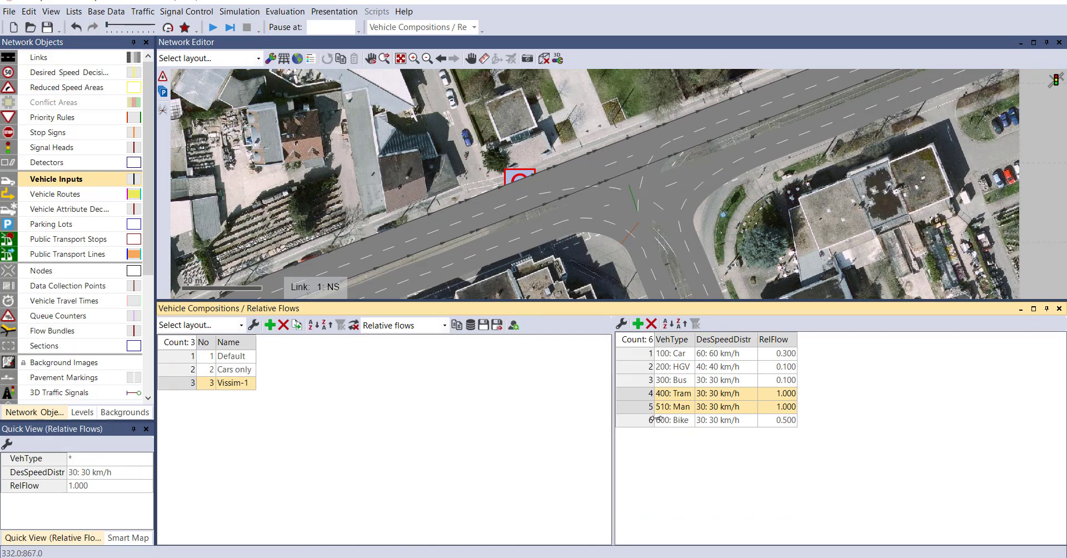
pyautogui.click(688, 393)
pyautogui.click(687, 394)
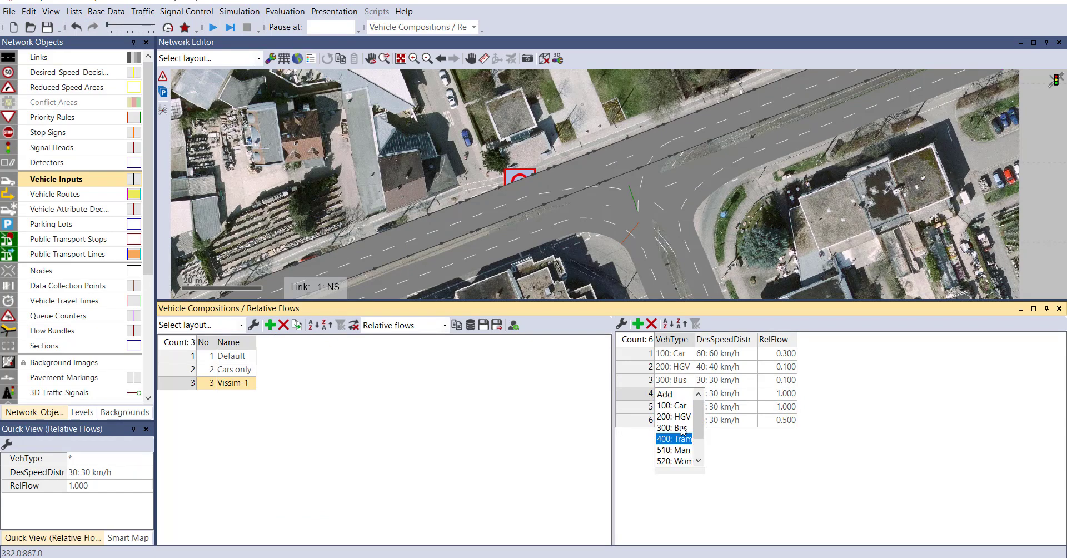
pyautogui.scroll(-1, 683, 430)
pyautogui.click(682, 451)
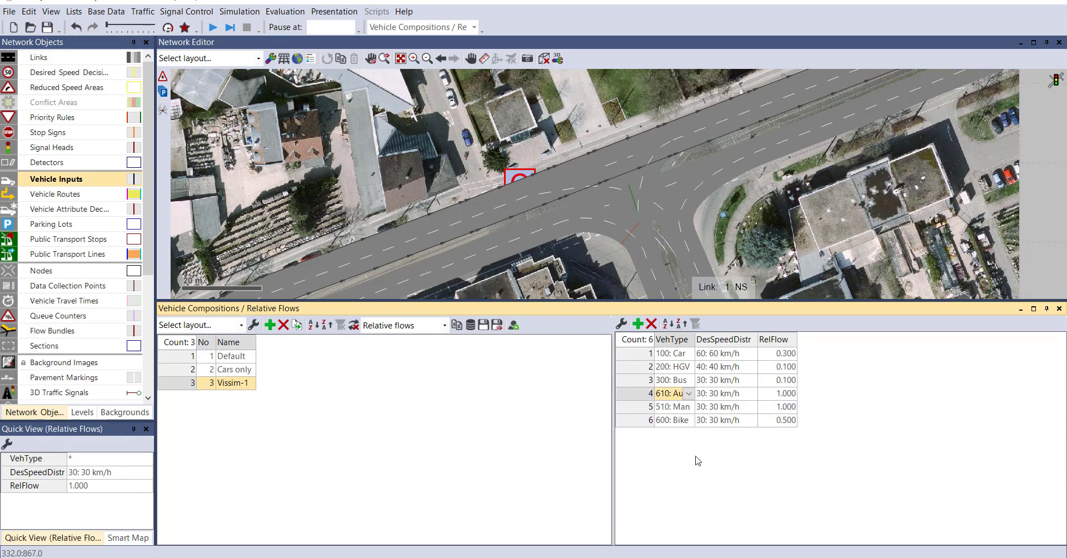
pyautogui.click(688, 407)
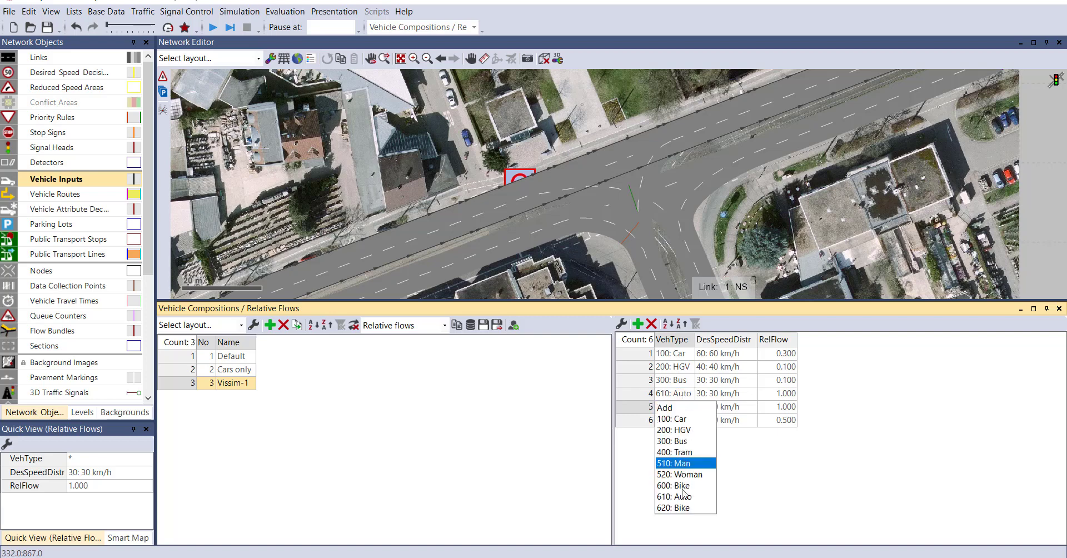
pyautogui.click(688, 507)
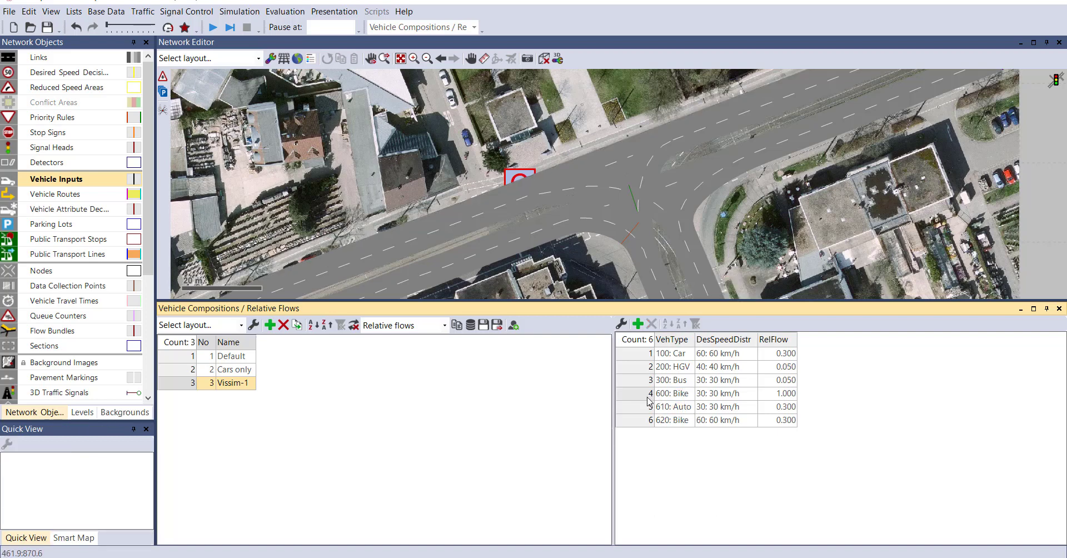
# Delete the extra bike row from the Vissim-1 composition
pyautogui.click(692, 393)
pyautogui.click(636, 394)
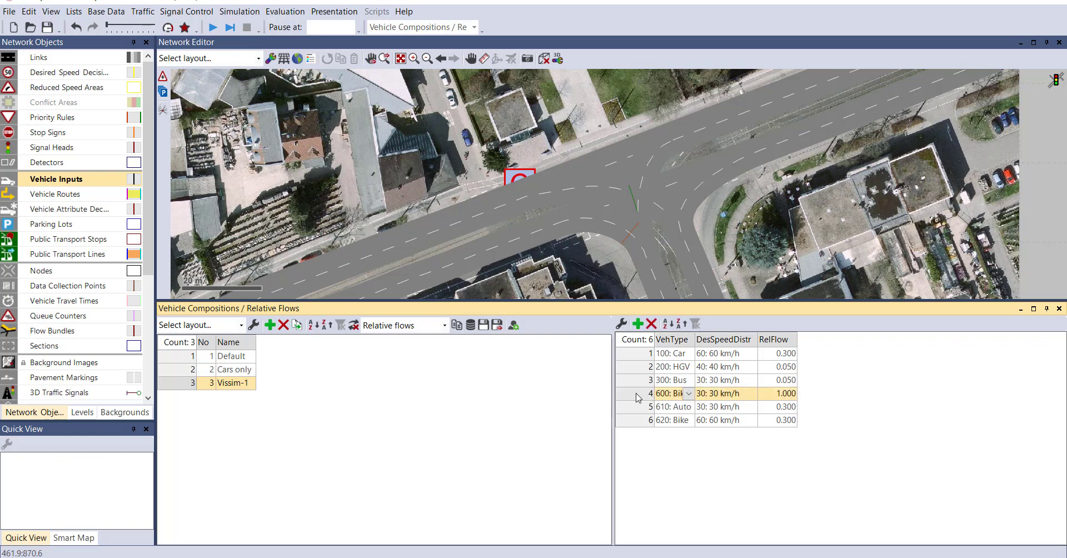
pyautogui.rightClick(636, 397)
pyautogui.click(647, 413)
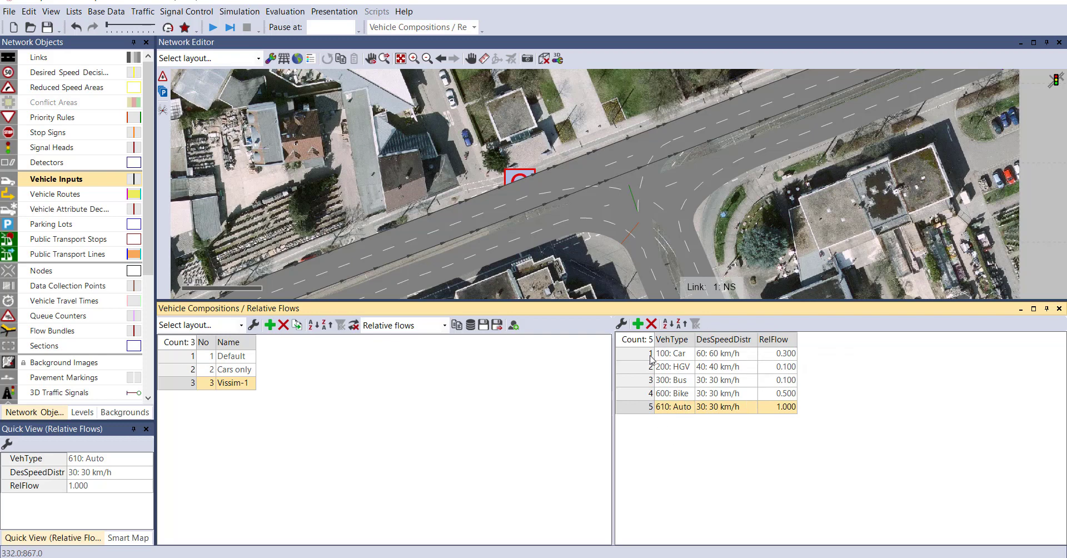
# Set 600: Bike's desired speed to 60 km/h, leaving Auto at 30 km/h
pyautogui.click(750, 396)
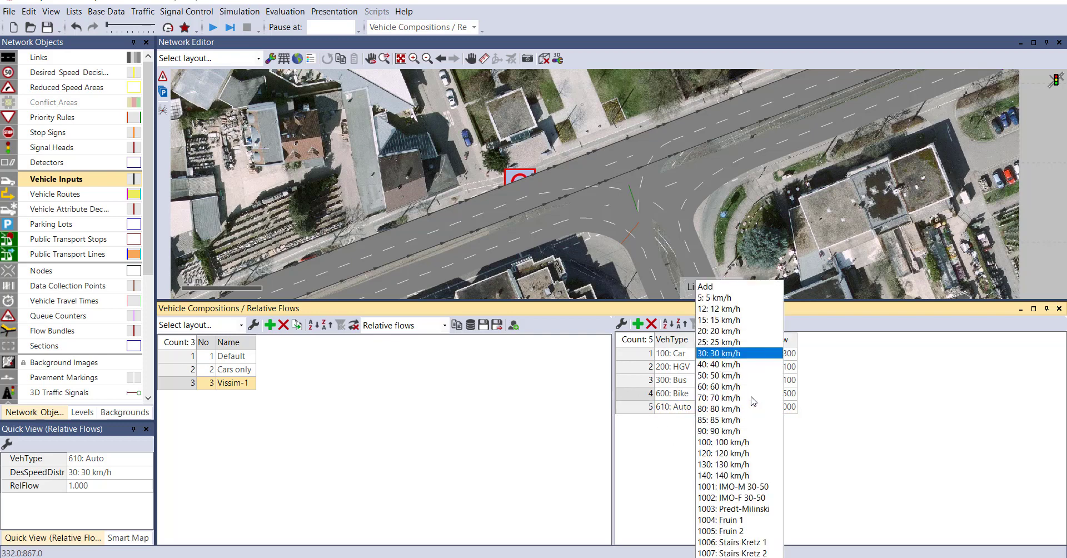
pyautogui.click(739, 387)
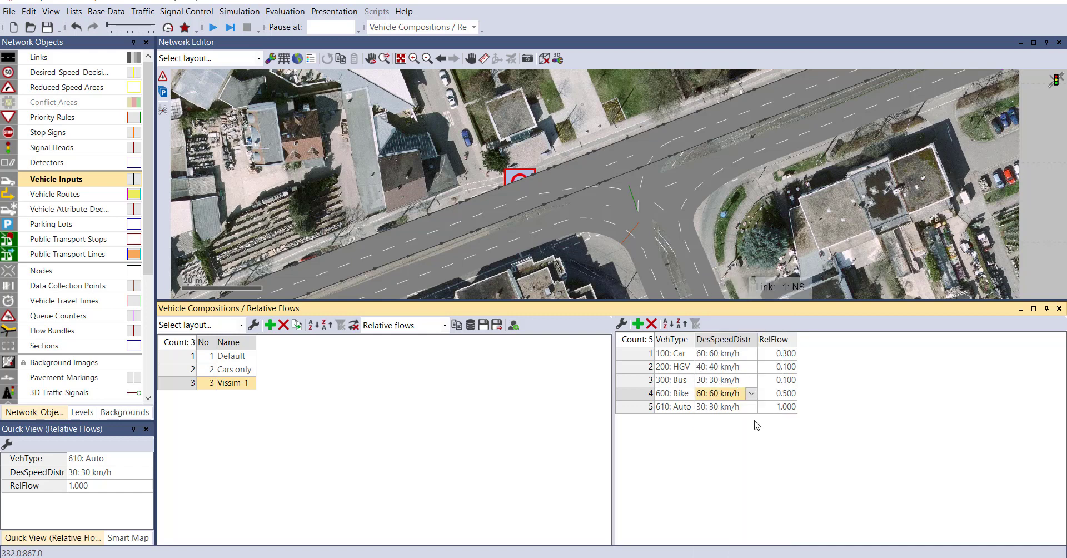
pyautogui.click(751, 410)
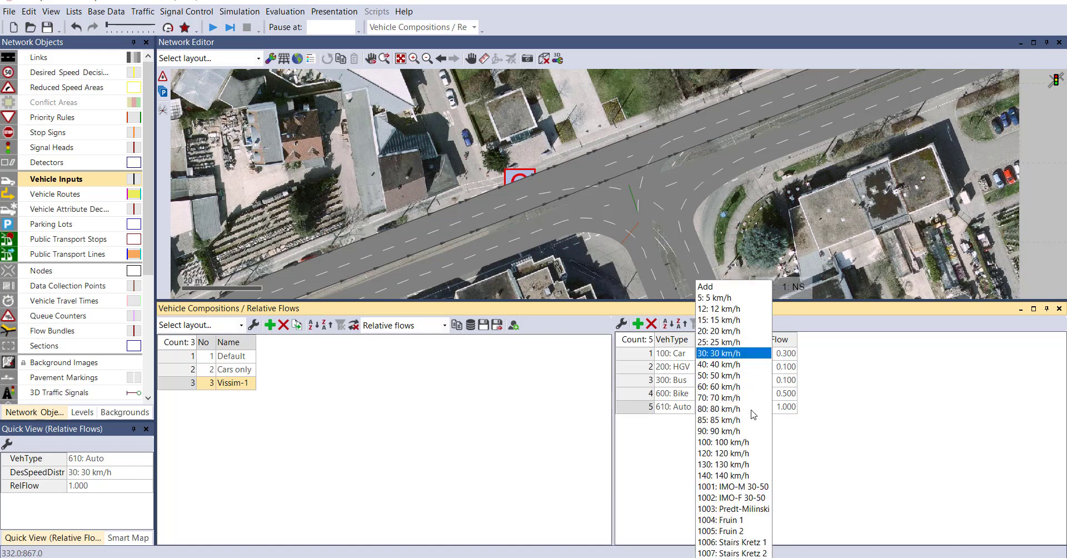
pyautogui.click(824, 444)
pyautogui.moveTo(721, 384)
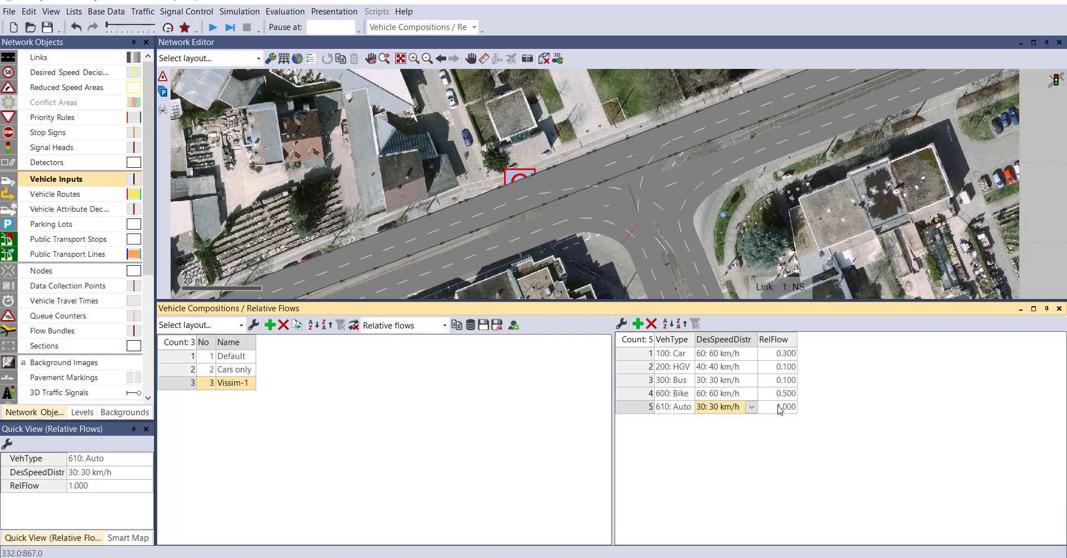
# Enter RelFlow values 0.300, 0.050, 0.050, 0.300 and 0.300, then close the compositions list
pyautogui.click(791, 355)
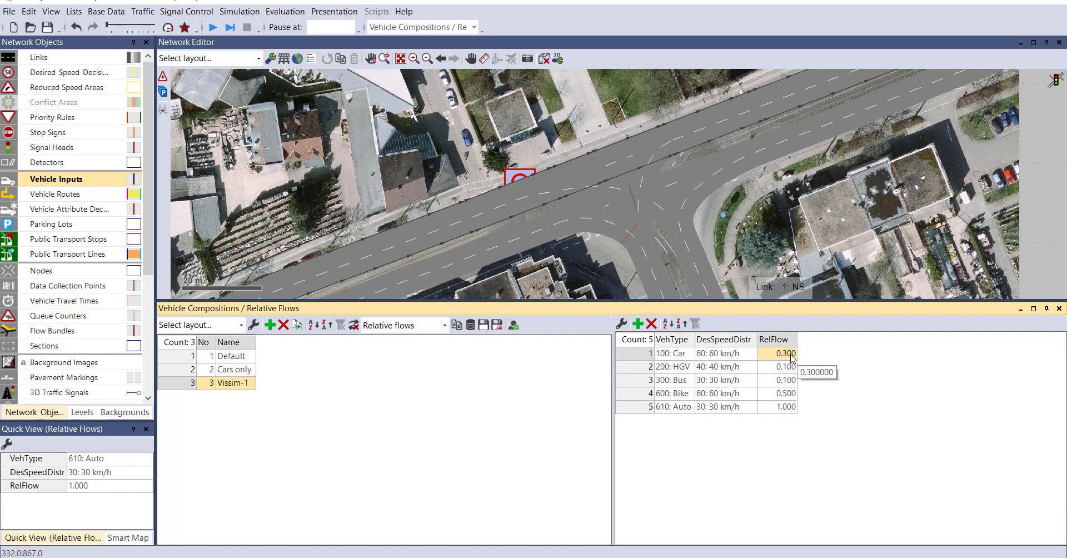
pyautogui.click(777, 409)
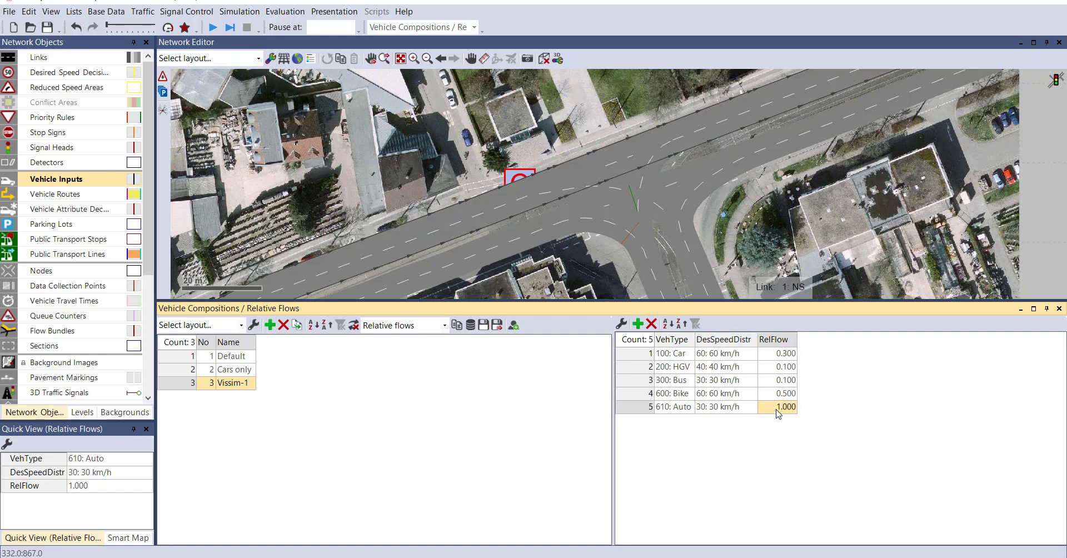
pyautogui.write('0.3')
pyautogui.click(791, 366)
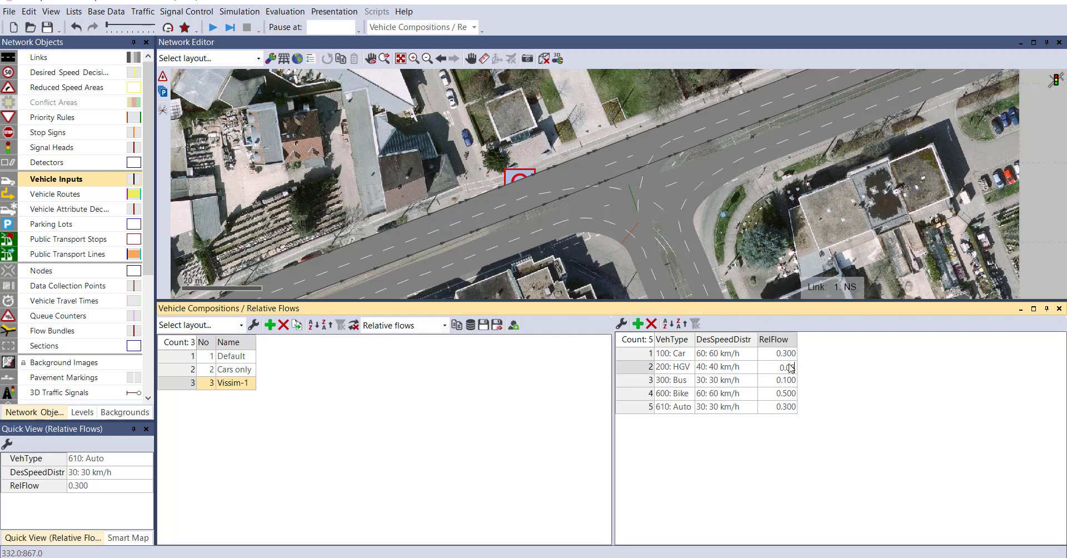
pyautogui.click(789, 380)
pyautogui.write('0')
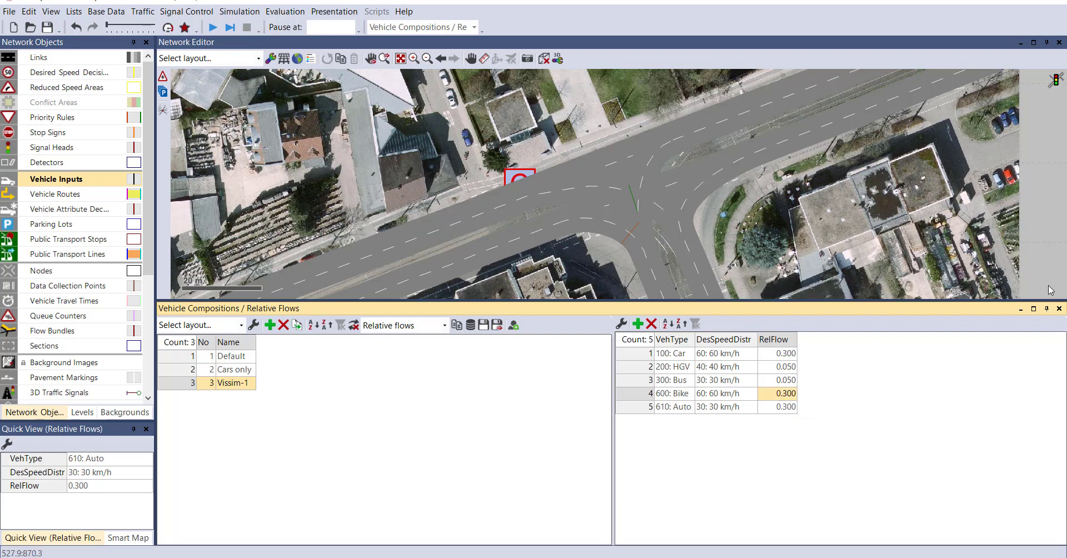
pyautogui.click(1057, 311)
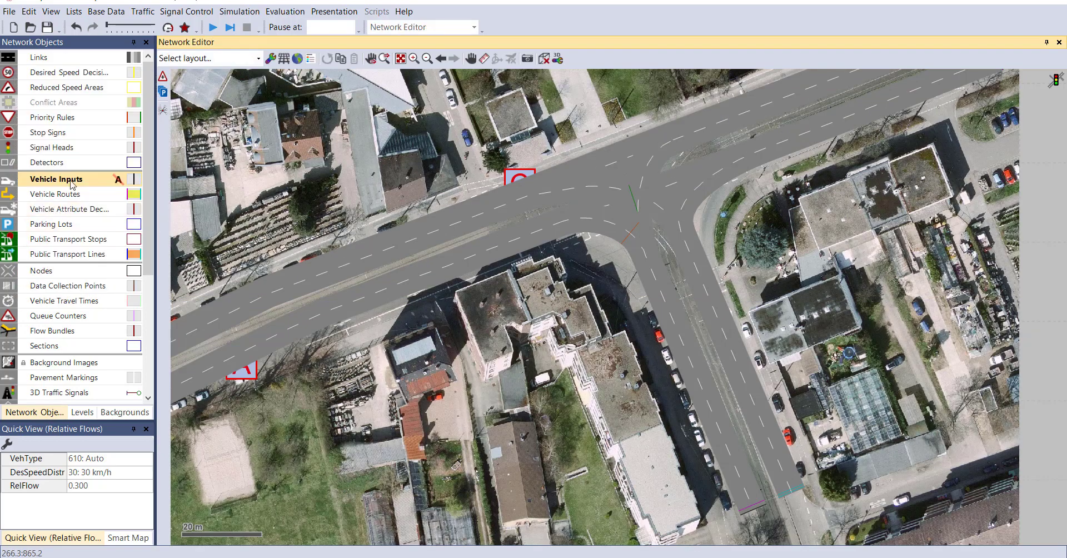
pyautogui.rightClick(78, 184)
pyautogui.click(106, 189)
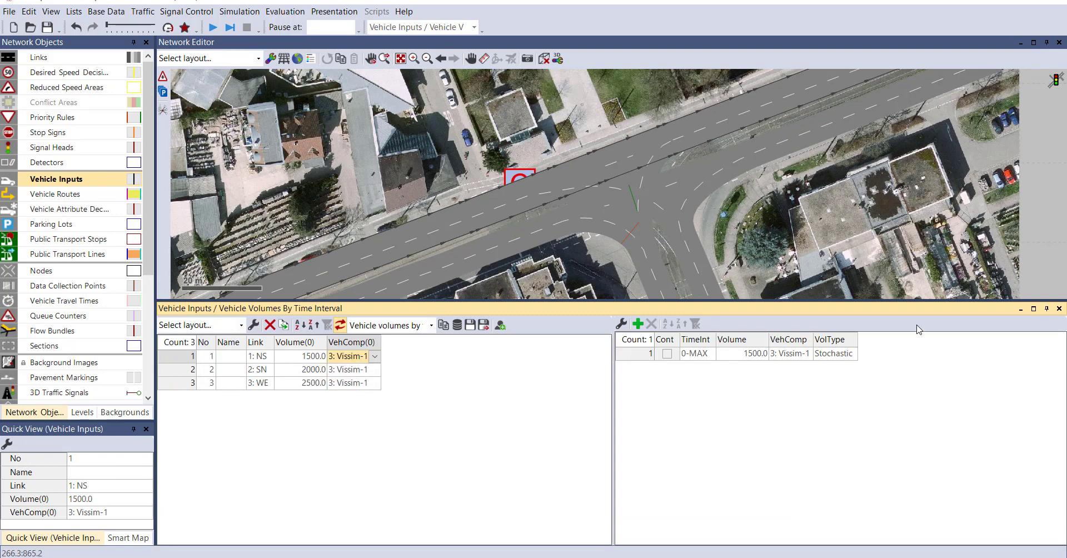
pyautogui.click(1059, 308)
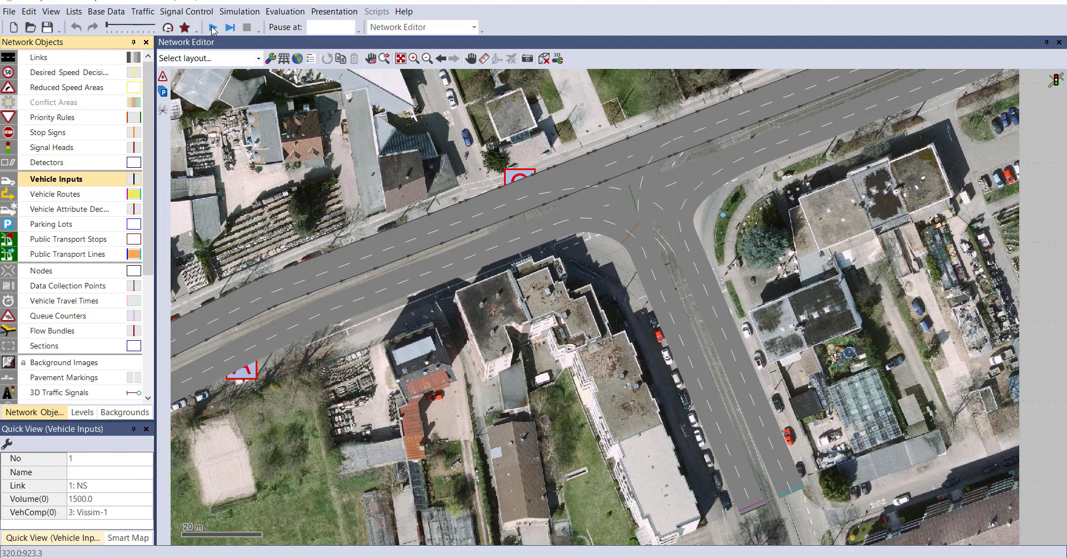
# Start the continuous simulation and view the intersection traffic zoomed in, in 3D
pyautogui.click(213, 28)
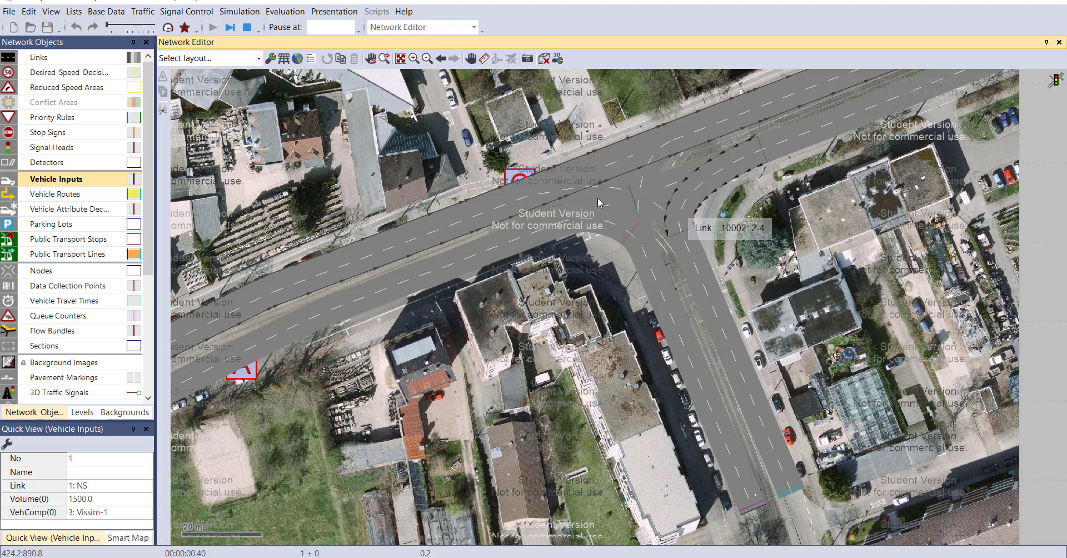
pyautogui.scroll(-3, 600, 201)
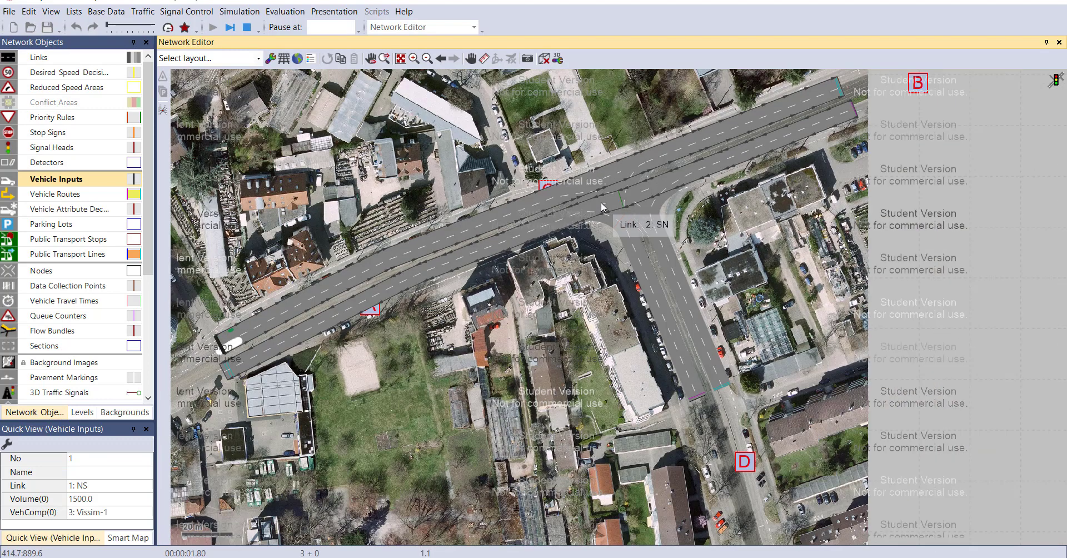
pyautogui.click(544, 60)
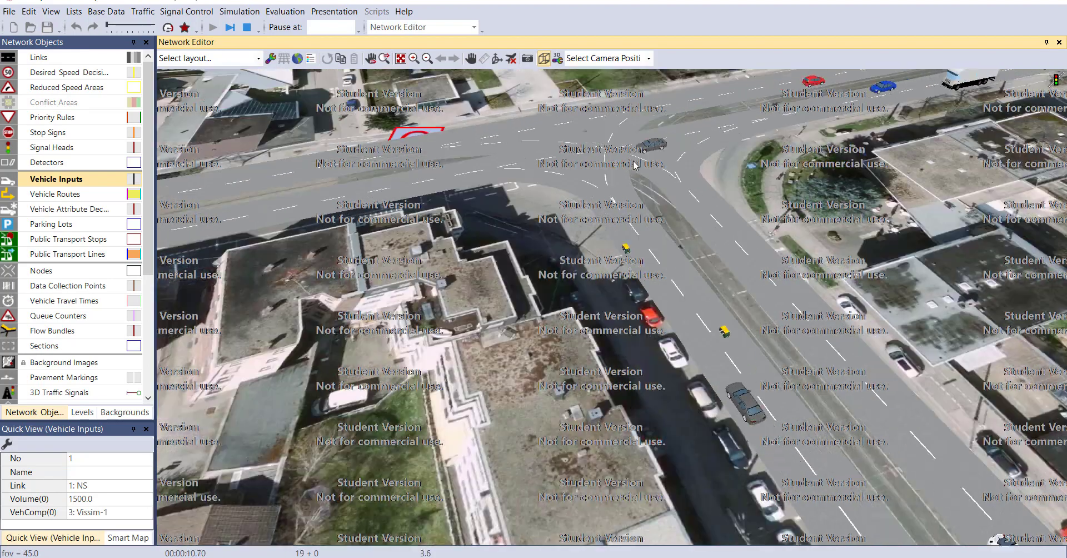
pyautogui.scroll(3, 639, 145)
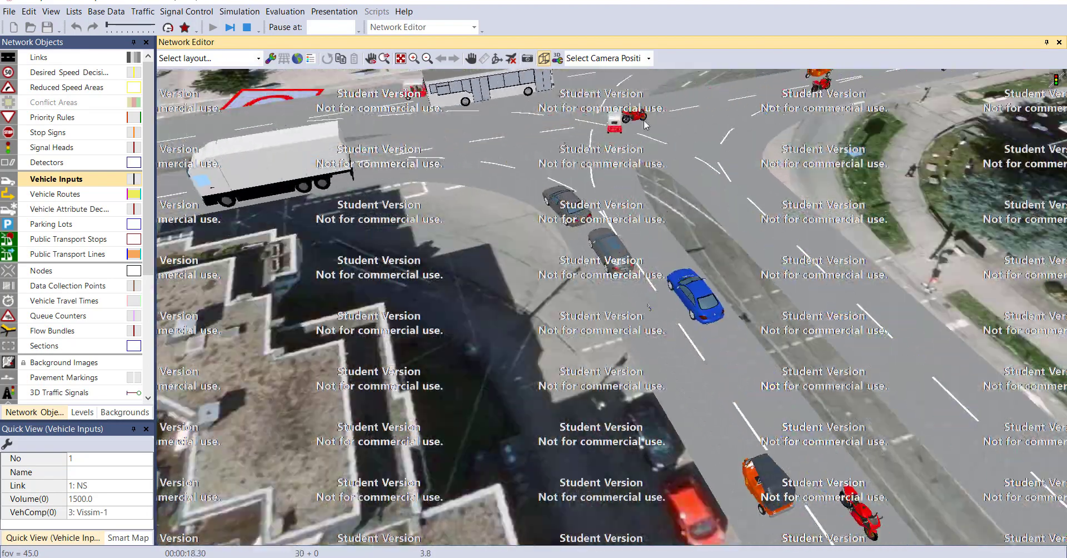